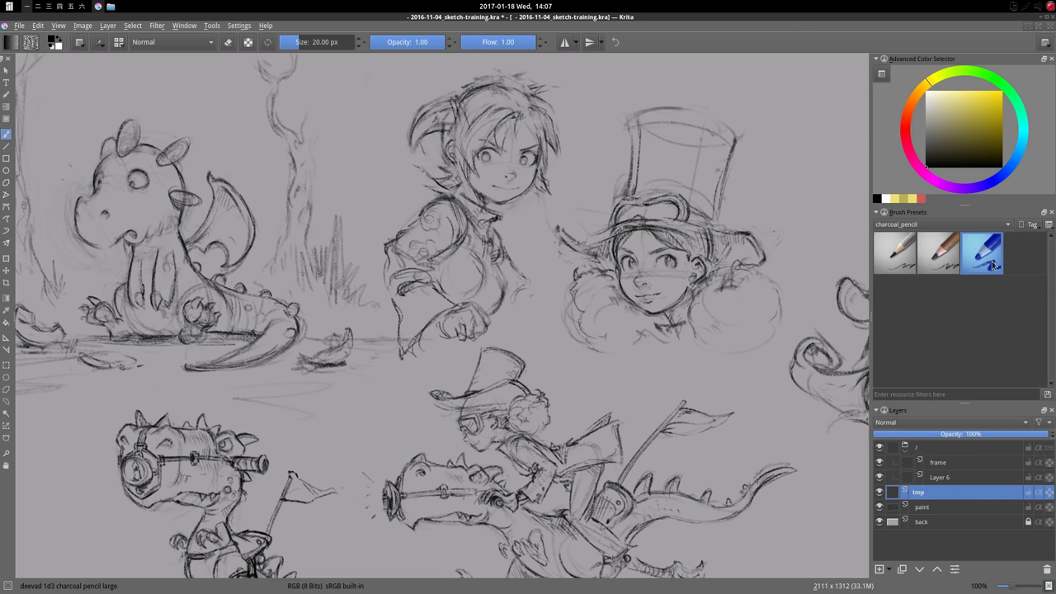
Step: Test the charcoal pencil presets with hatching patches and ellipses beside the top hat
mouse_move(360, 115)
left_mouse_down()
mouse_move(351, 183)
mouse_move(406, 215)
left_mouse_up()
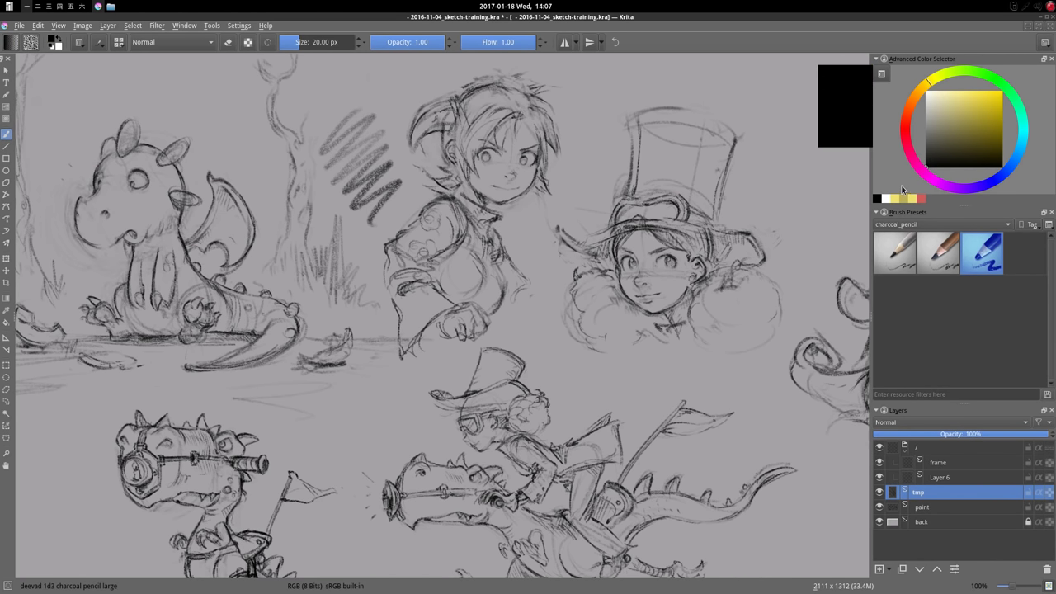
mouse_move(556, 248)
left_mouse_down()
mouse_move(571, 280)
mouse_move(572, 340)
mouse_move(634, 388)
left_mouse_up()
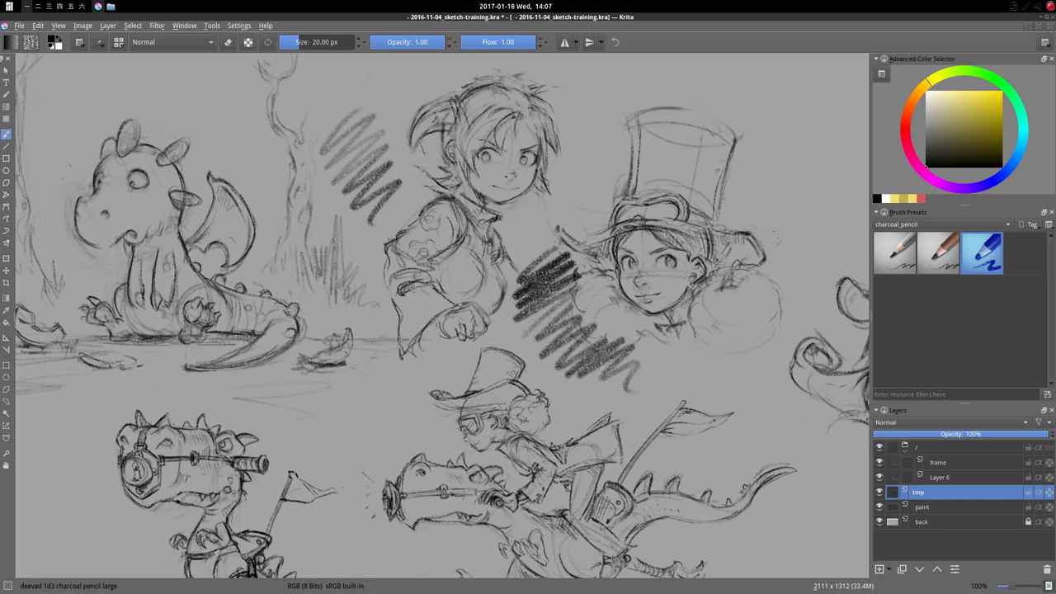
left_click(946, 252)
left_click_drag(779, 199, 796, 205)
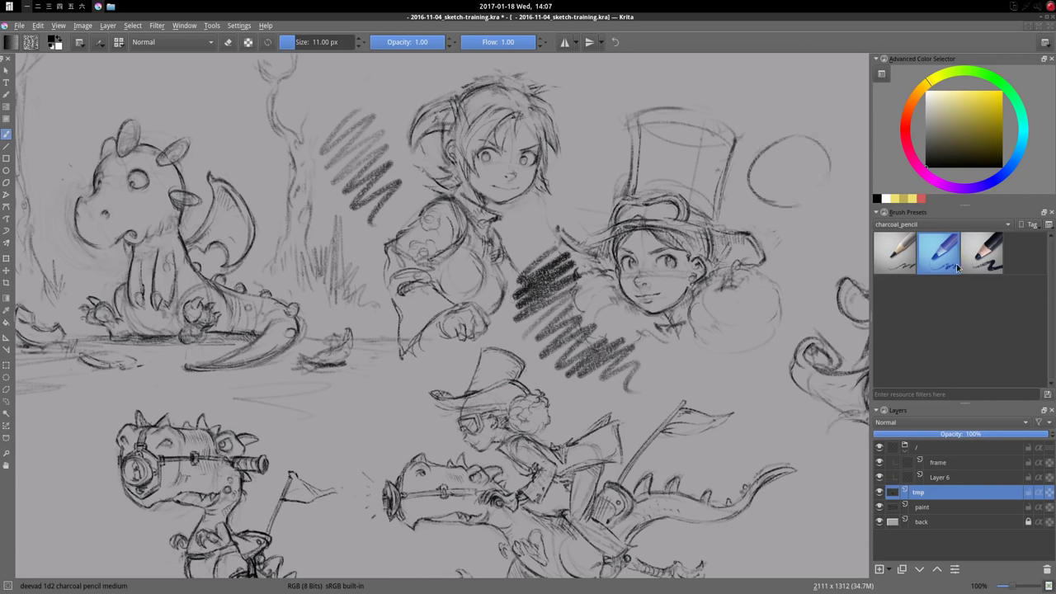
left_click(981, 256)
left_click_drag(793, 66, 807, 64)
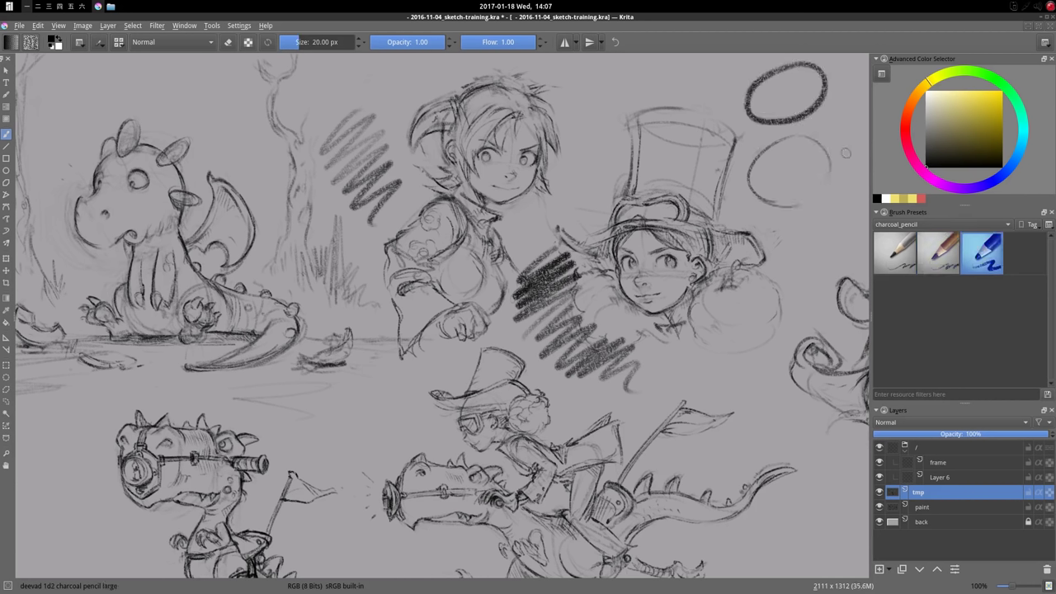
left_click(944, 240)
left_click_drag(792, 142, 767, 191)
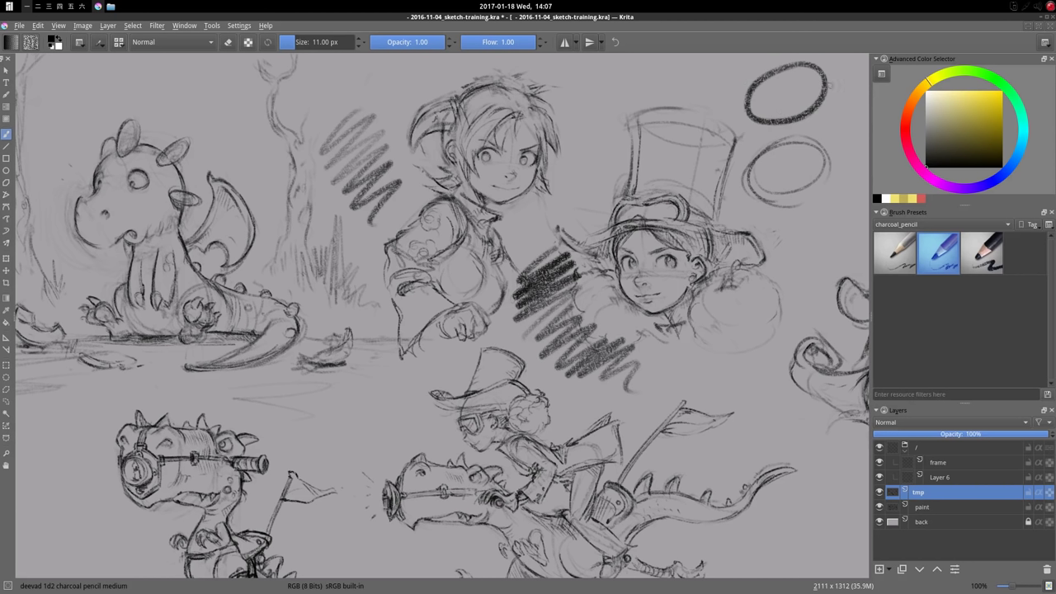
mouse_move(775, 147)
left_mouse_down()
mouse_move(746, 194)
mouse_move(780, 221)
left_mouse_up()
Step: Sketch a large loose round face with the large preset, then trace its edge in medium
left_click(895, 252)
left_click(979, 255)
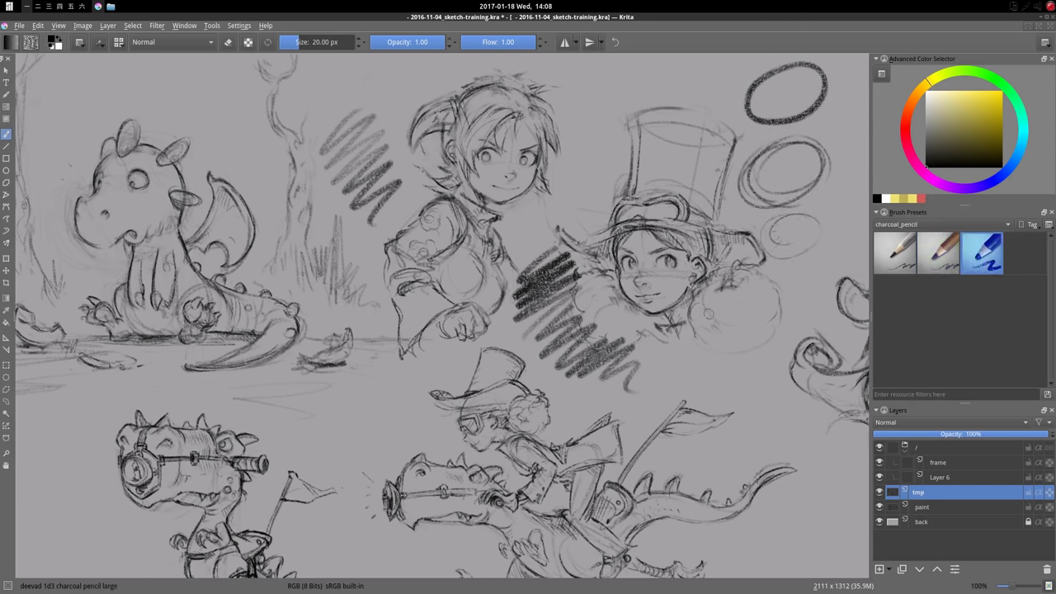
mouse_move(725, 396)
left_mouse_down()
mouse_move(726, 337)
mouse_move(726, 404)
left_mouse_up()
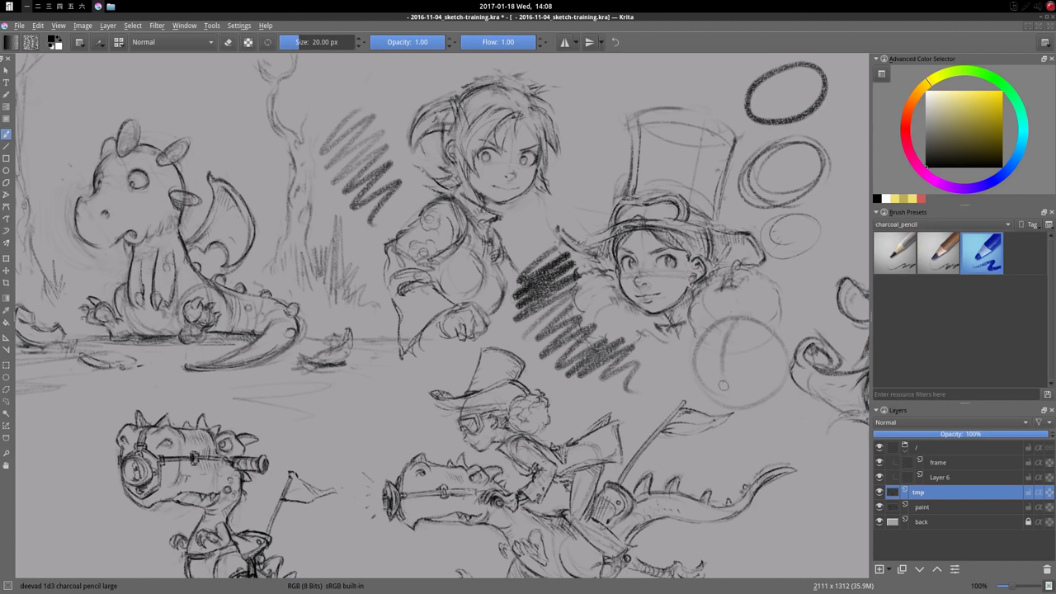
left_click(938, 252)
left_click_drag(723, 317, 765, 402)
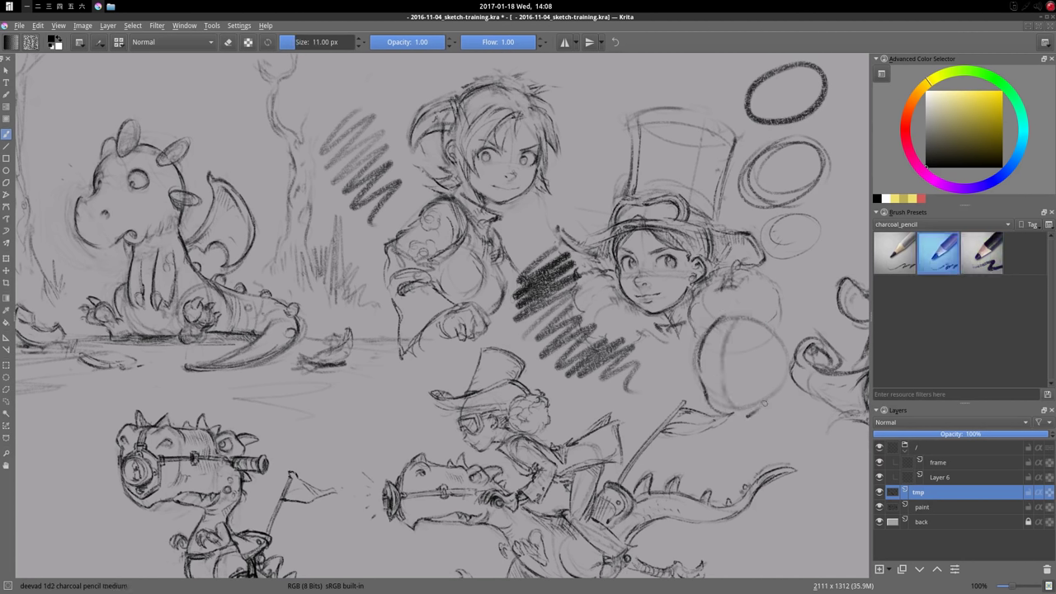
left_click(893, 254)
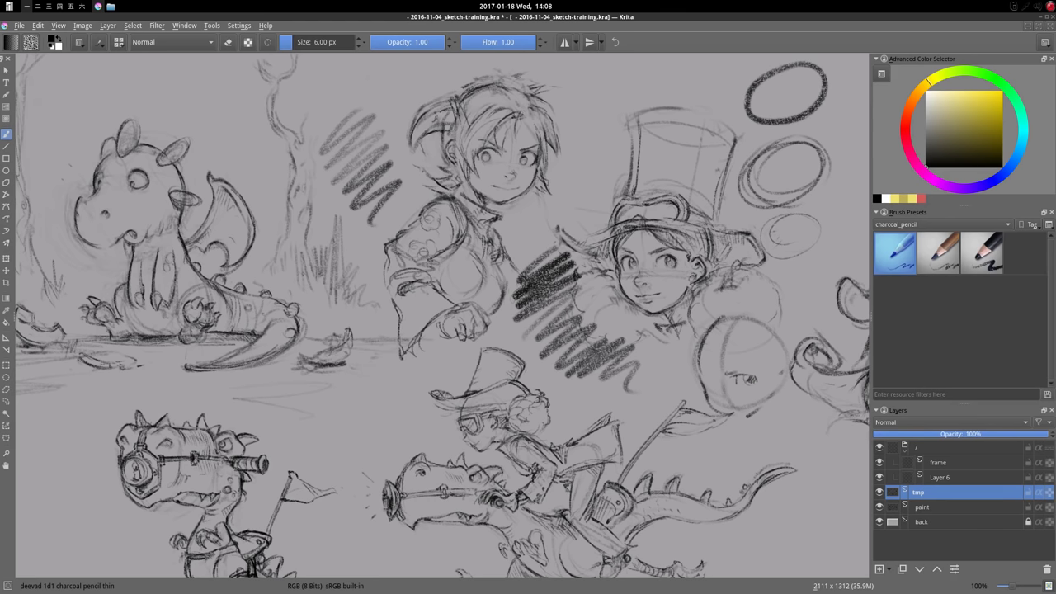
Step: Hatch light yellow charcoal over the round face using the medium and large pencil presets
left_click(948, 254)
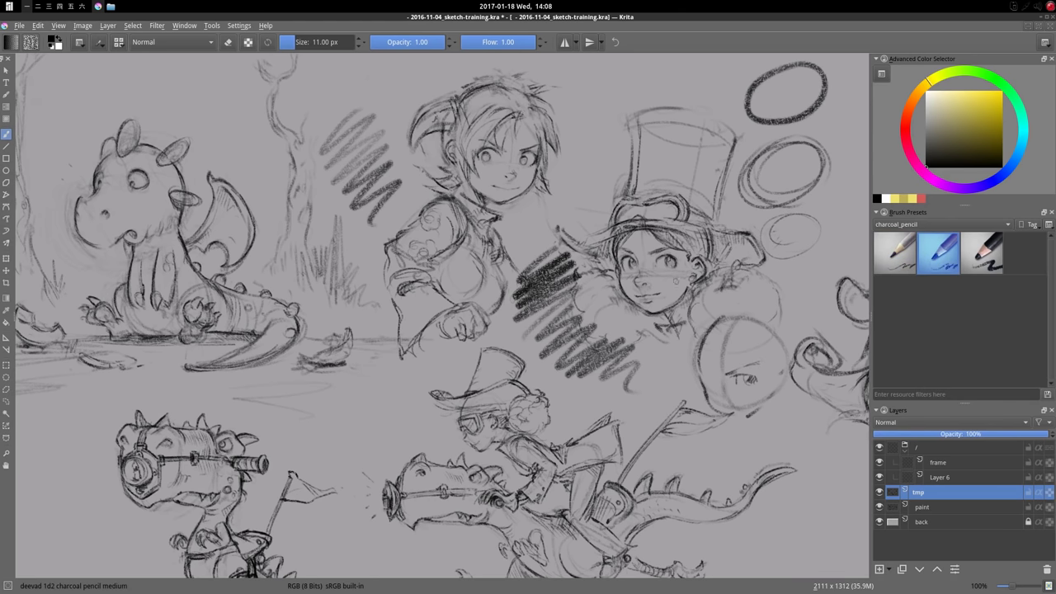
left_click(966, 91)
mouse_move(745, 334)
left_mouse_down()
mouse_move(756, 359)
mouse_move(729, 371)
mouse_move(711, 360)
mouse_move(708, 340)
mouse_move(730, 323)
mouse_move(703, 375)
mouse_move(708, 363)
mouse_move(735, 363)
left_mouse_up()
left_click(982, 252)
left_click_drag(765, 324, 785, 353)
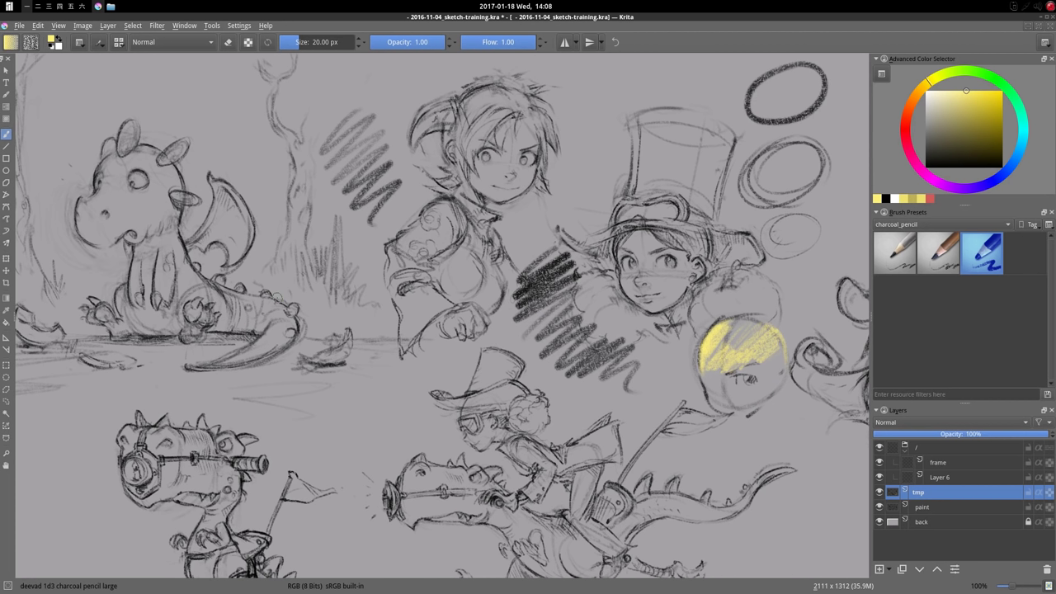
mouse_move(609, 375)
left_mouse_down()
mouse_move(643, 350)
mouse_move(635, 375)
mouse_move(651, 395)
left_mouse_up()
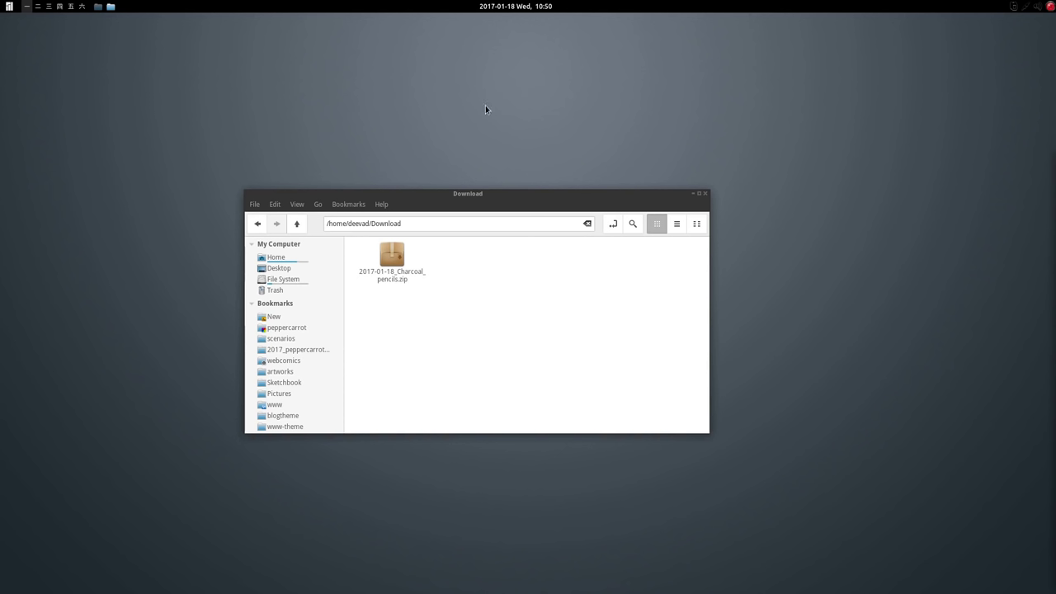
Step: Extract 2017-01-18_Charcoal_pencils.zip here in the Download folder
left_click(391, 262)
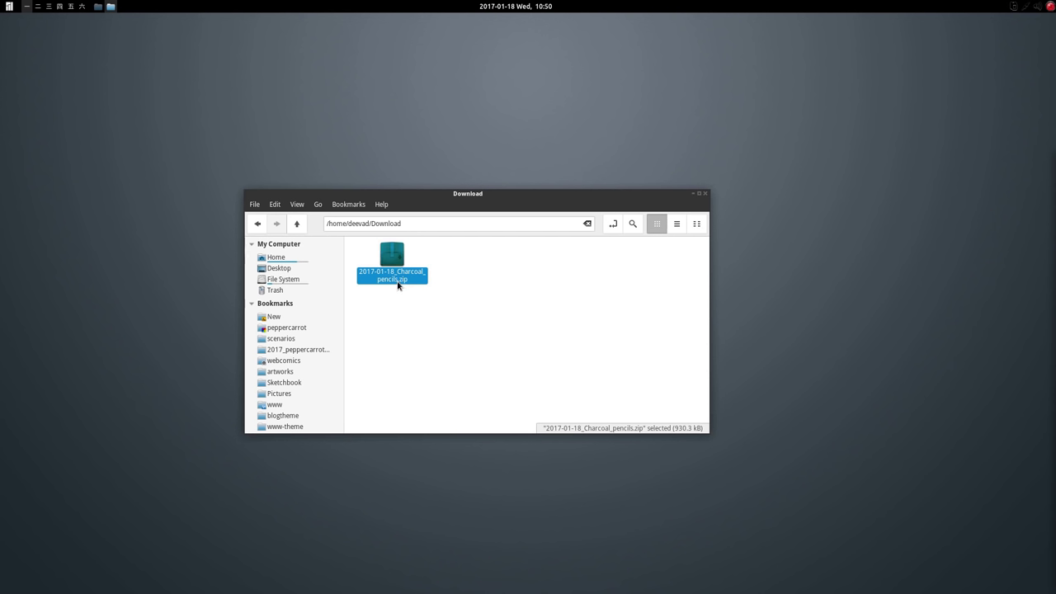
right_click(397, 283)
left_click(426, 480)
Step: Check the extracted Charcoal_pencils.bundle, then launch Krita-Testing from the applications menu
left_click_drag(528, 309, 445, 266)
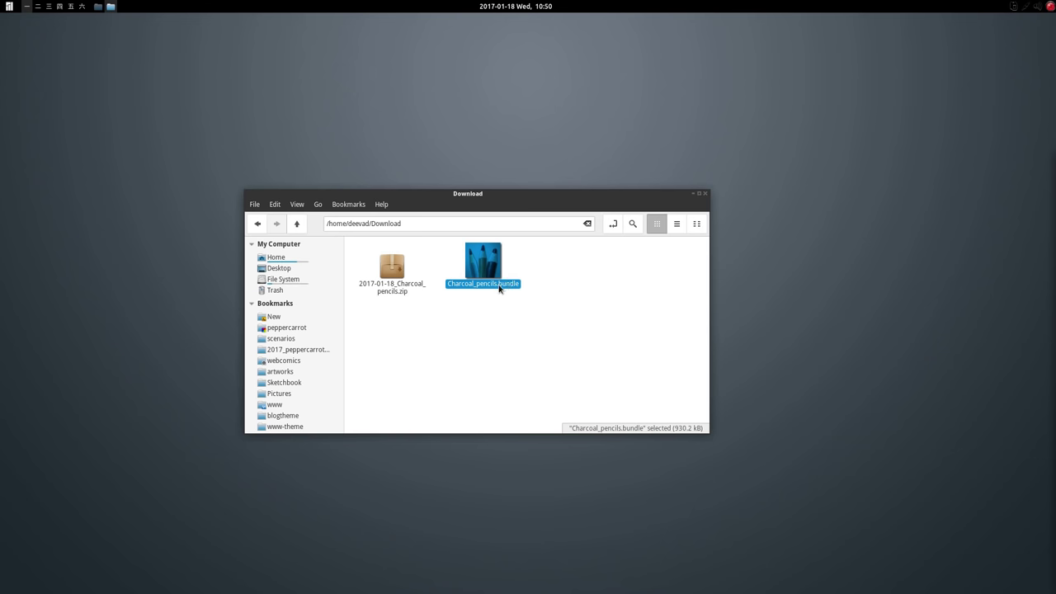
left_click(537, 310)
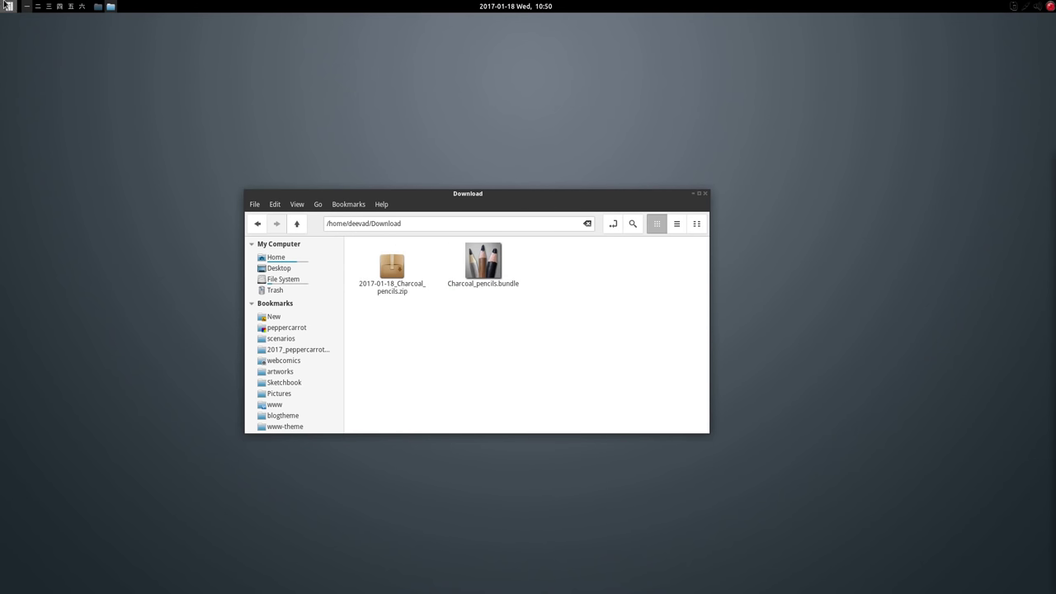
left_click(8, 7)
left_click(48, 141)
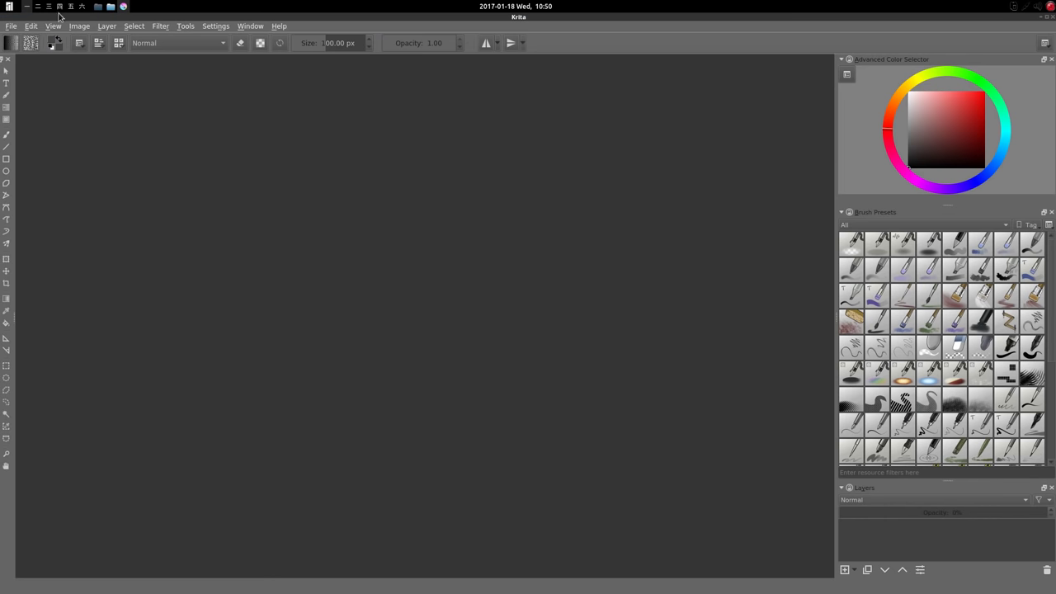
Step: Create a new blank 2480 x 3508 custom document in Krita
left_click(11, 25)
left_click(24, 38)
left_click(709, 400)
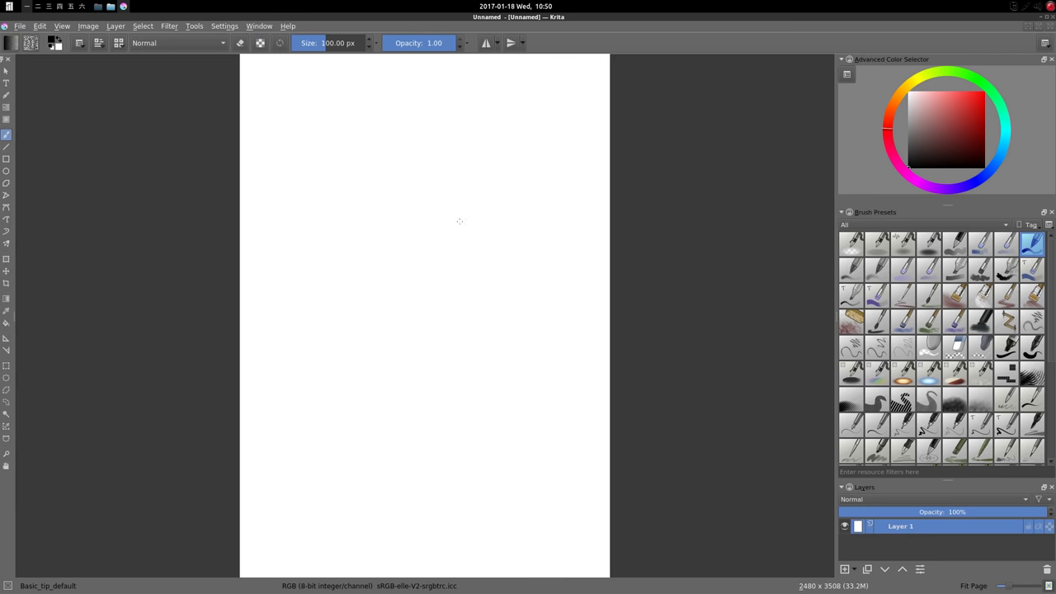
left_click(221, 30)
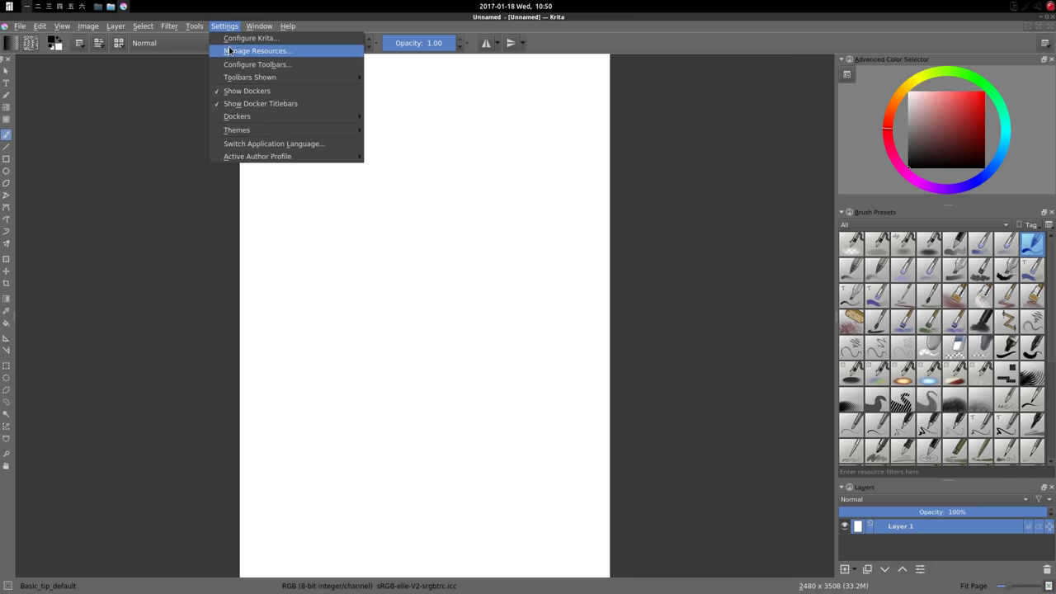
Step: Import Charcoal_pencils.bundle via Manage Resources and reset the brush preset tag filter to All
left_click(230, 51)
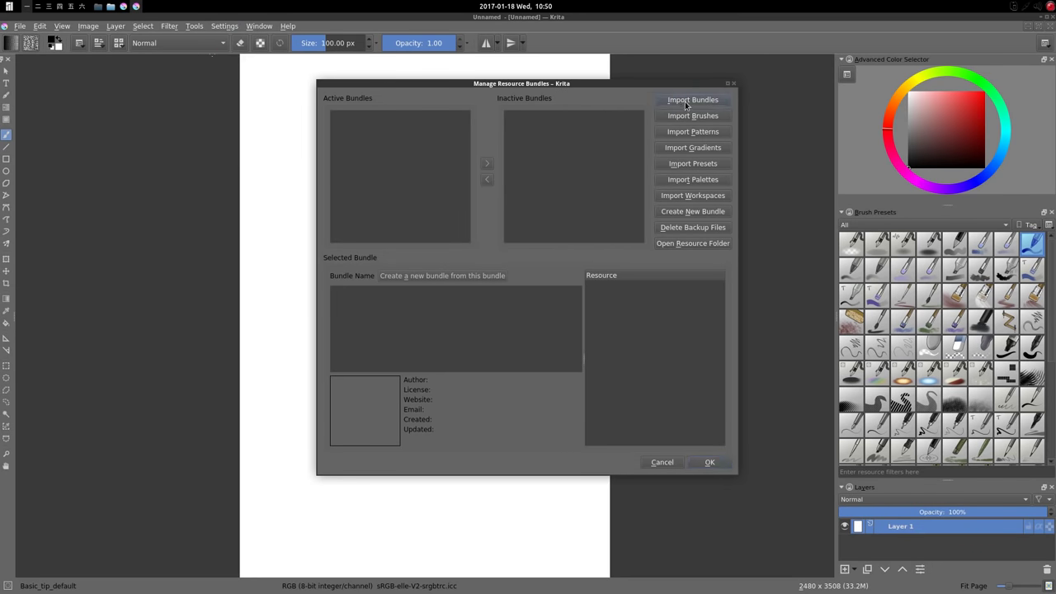
left_click(684, 103)
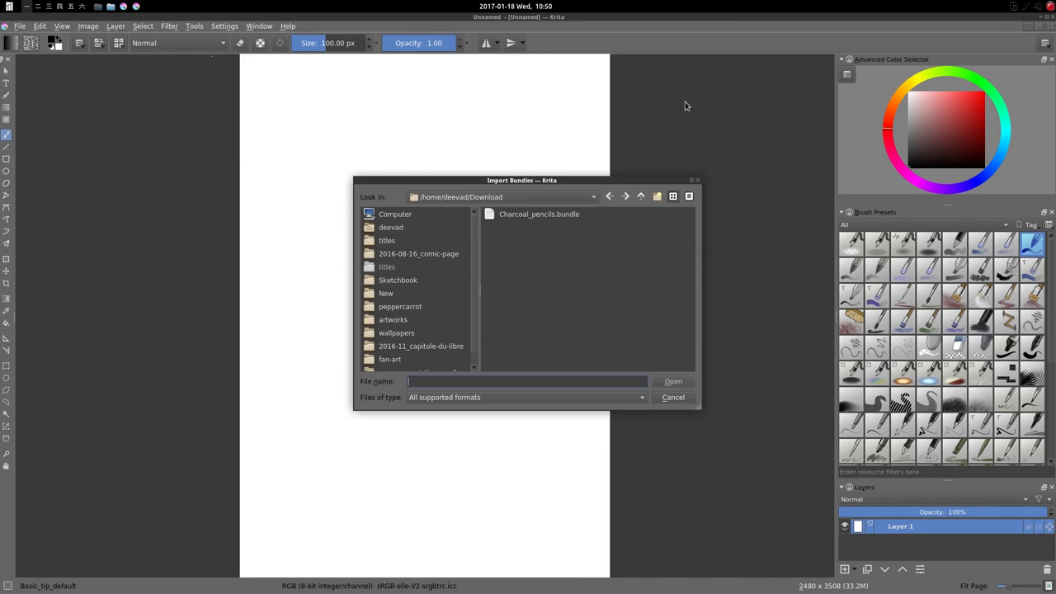
left_click(515, 214)
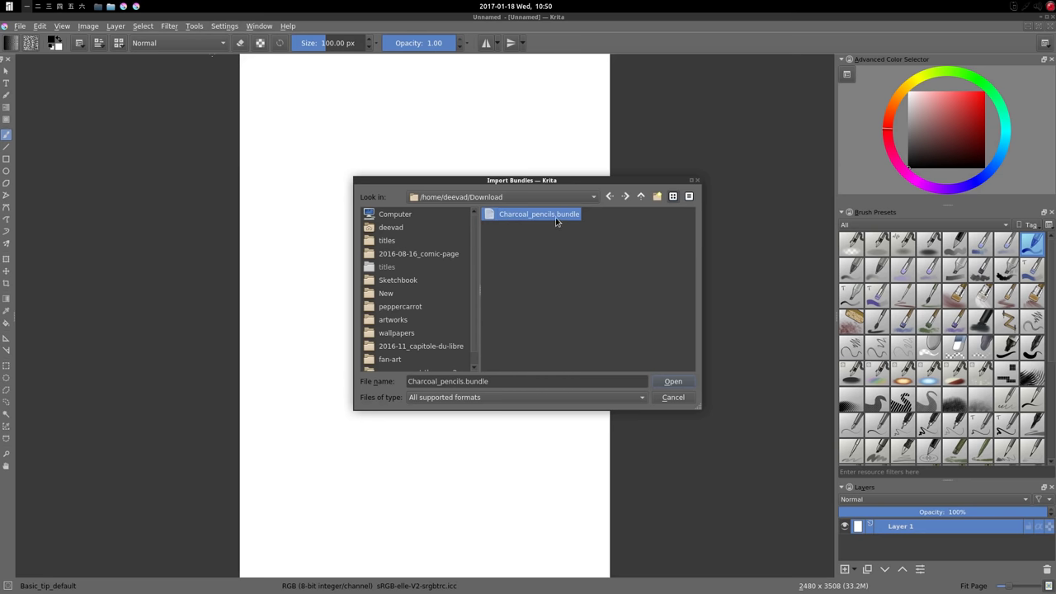
left_click(670, 383)
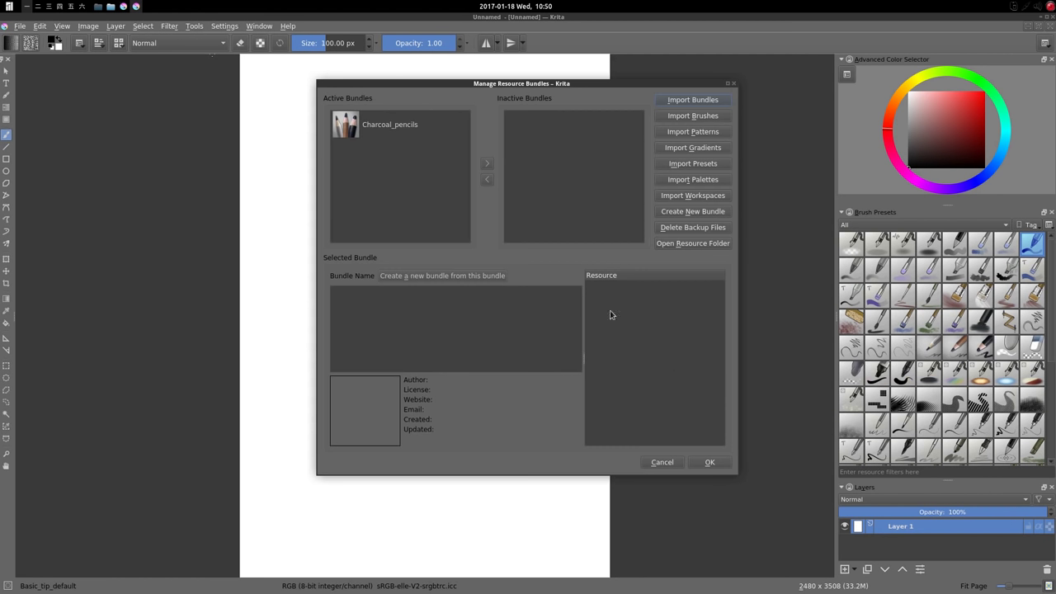
left_click(381, 134)
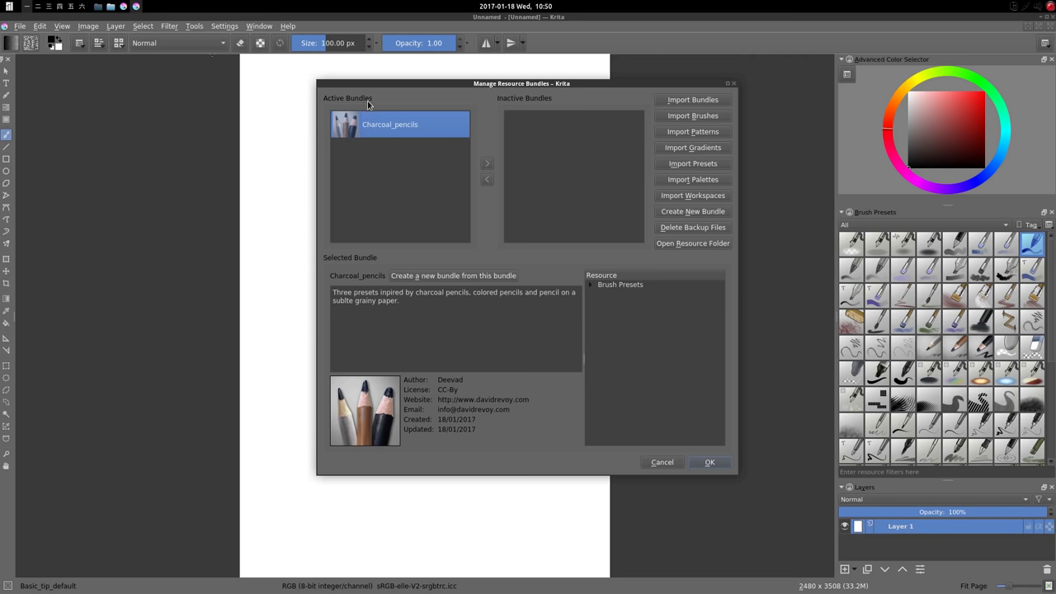
left_click(714, 461)
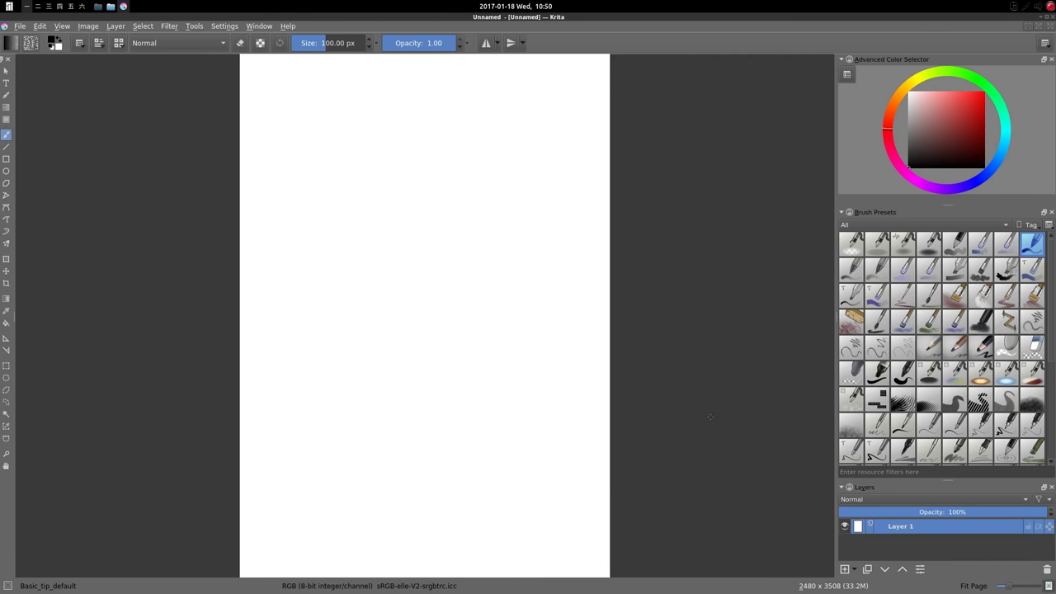
left_click(860, 225)
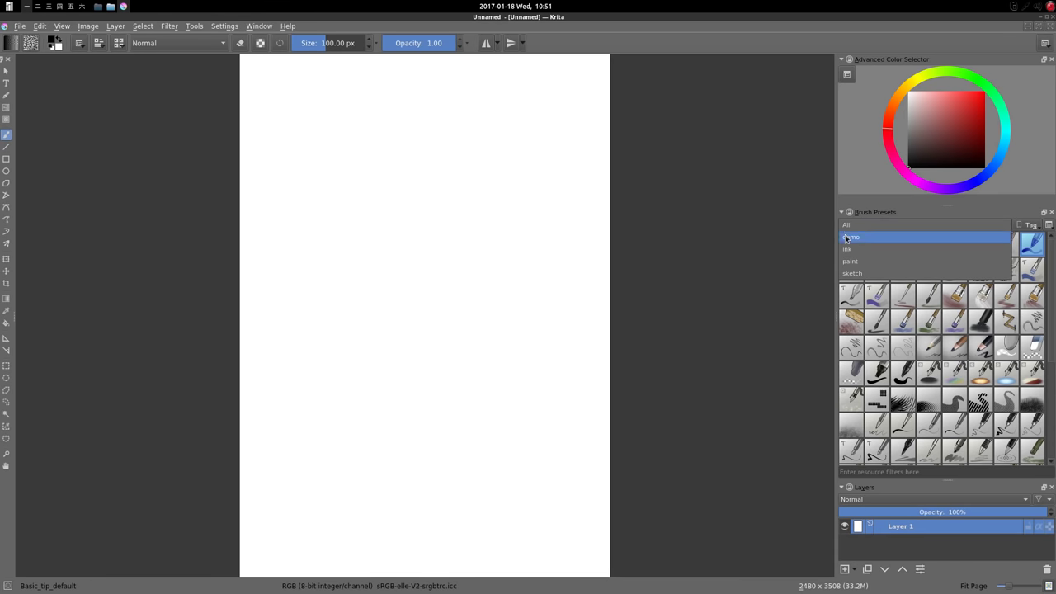
left_click(888, 225)
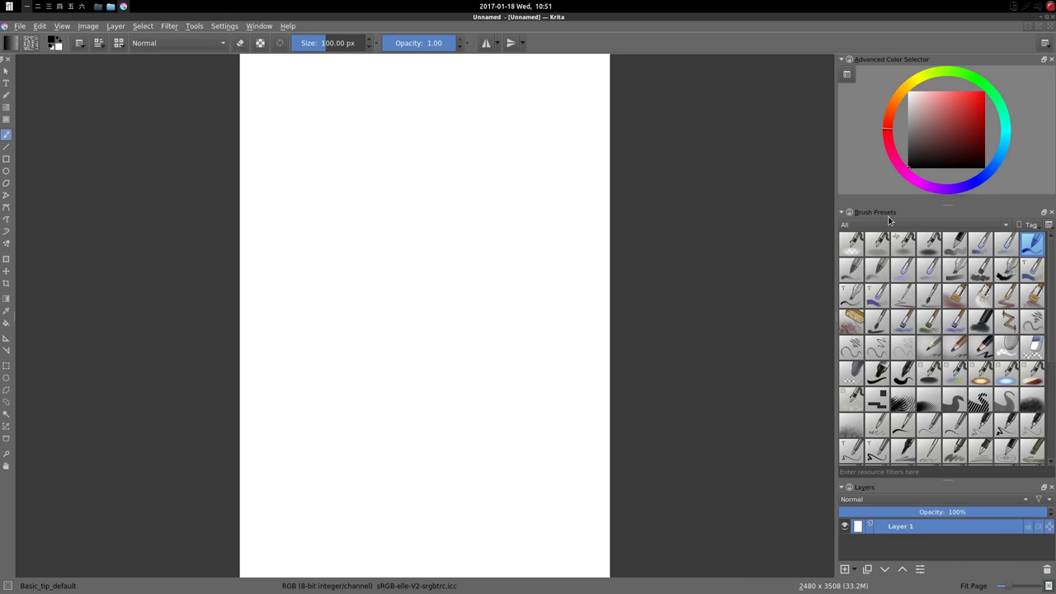
Step: Relaunch the Krita-Testing build from the application menu
left_click(1052, 23)
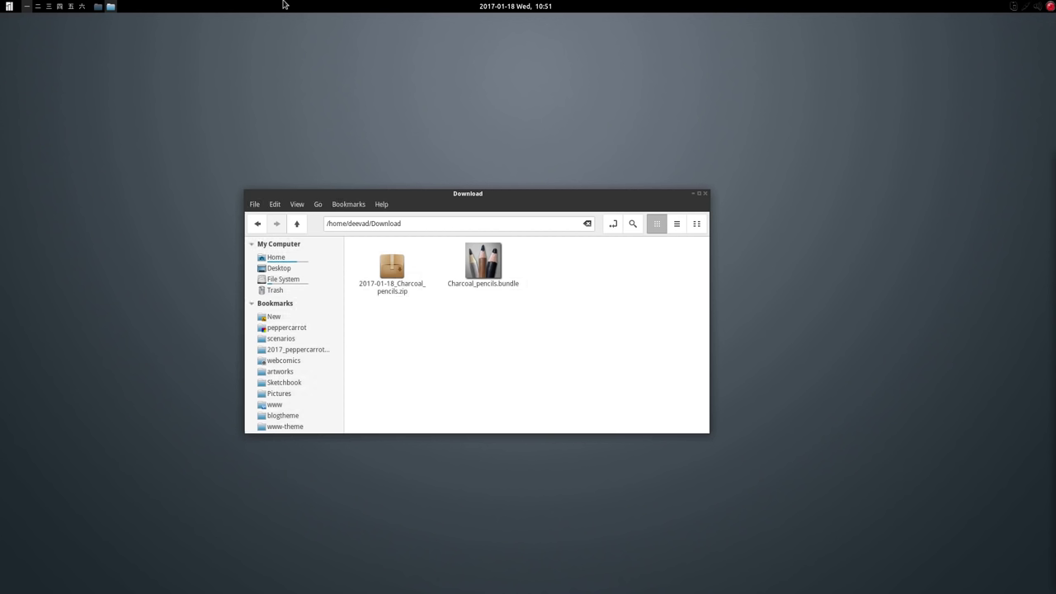
left_click(8, 6)
left_click(54, 136)
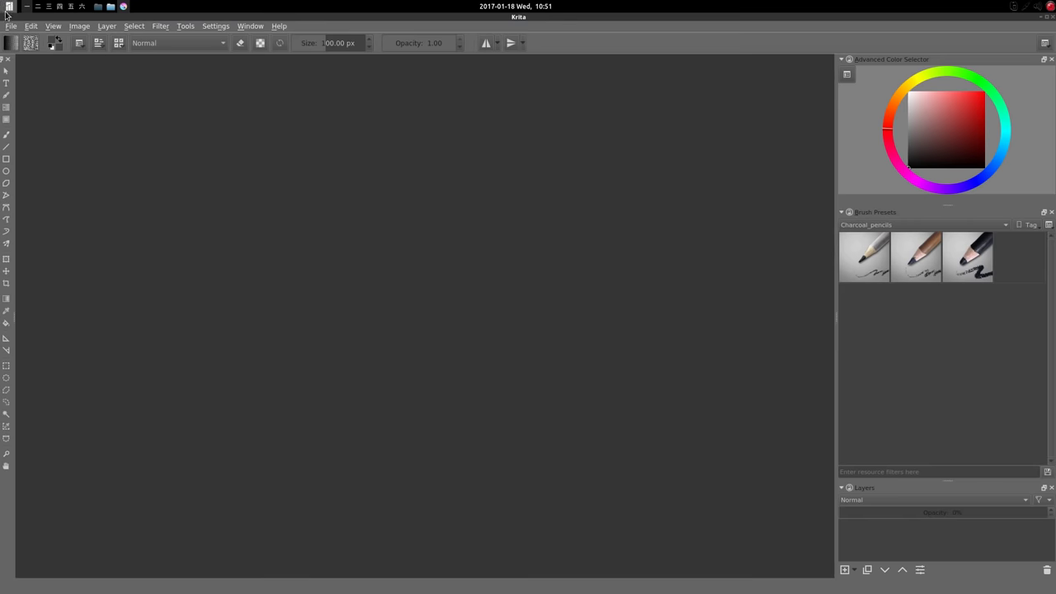
Step: Create a new blank 2480 x 3508 document and zoom the view
left_click(12, 26)
left_click(21, 37)
left_click(719, 397)
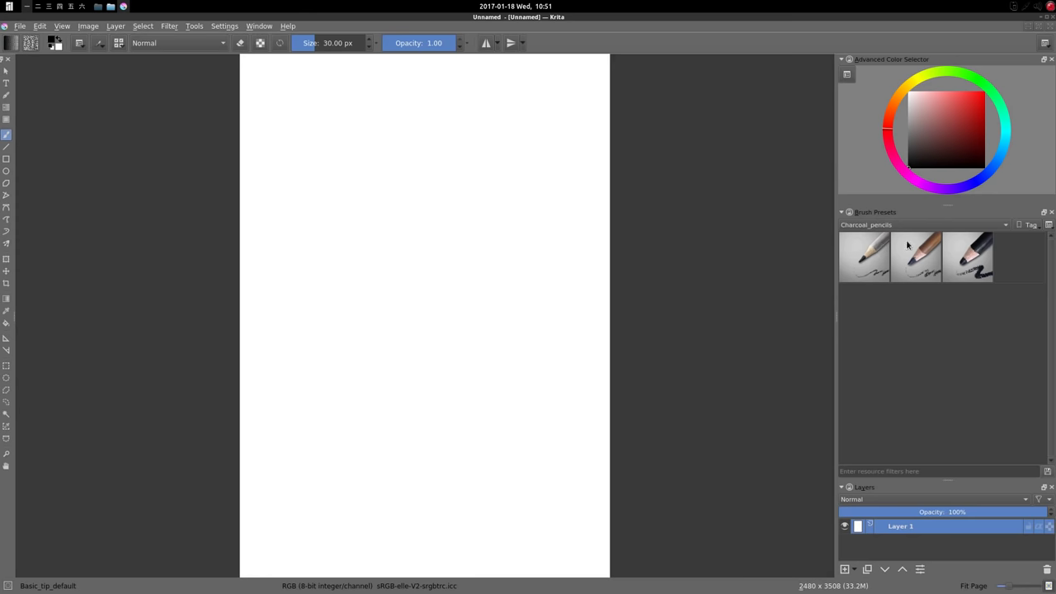
scroll(438, 187, "up", 1)
scroll(431, 162, "up", 1)
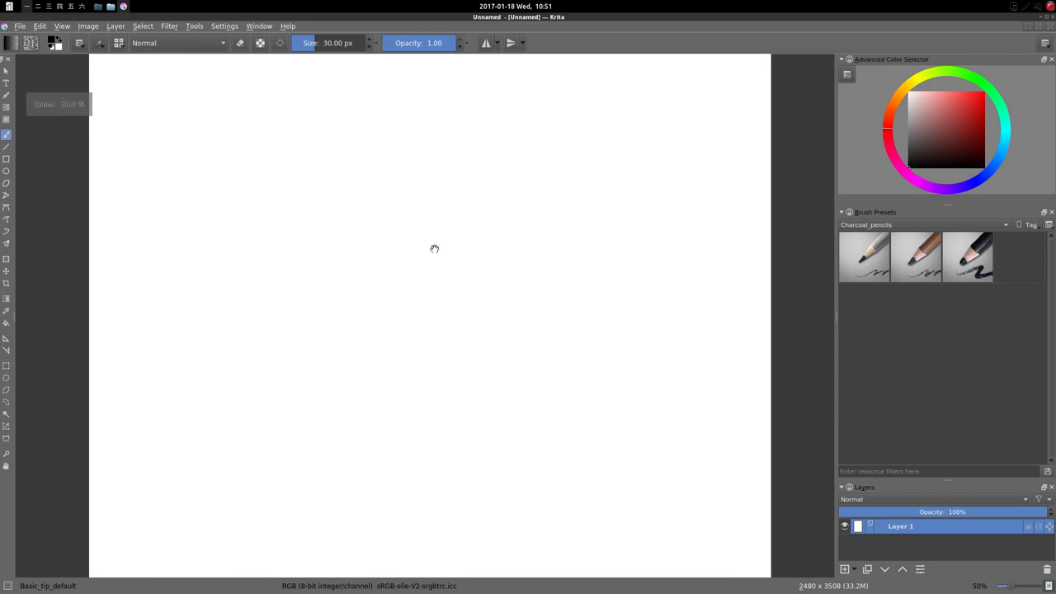
Step: Filter brush presets by the Charcoal_pencils tag, then the deevad tag
left_click(893, 224)
left_click(897, 224)
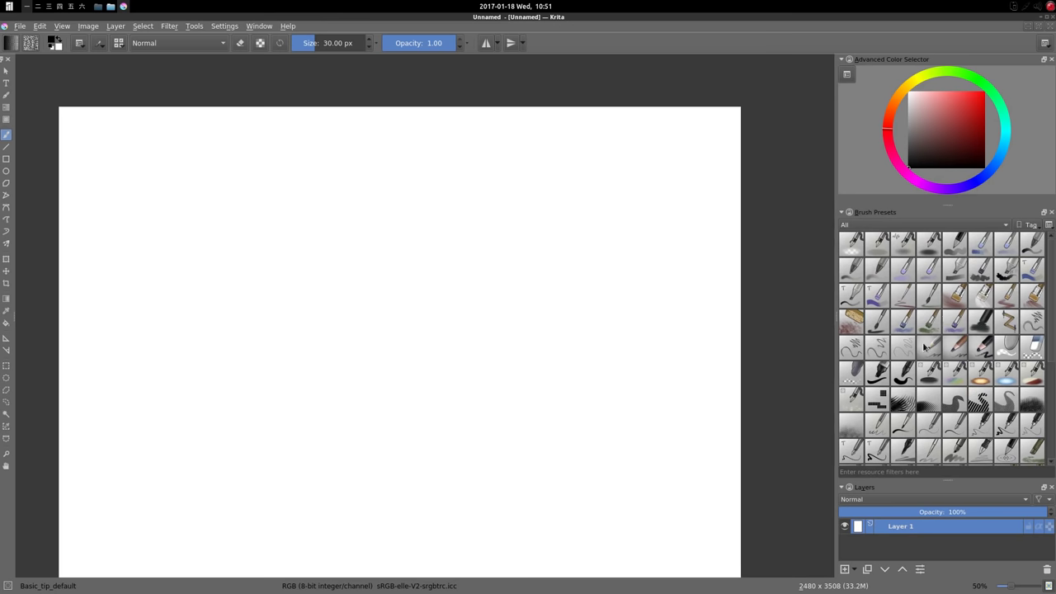
left_click(879, 224)
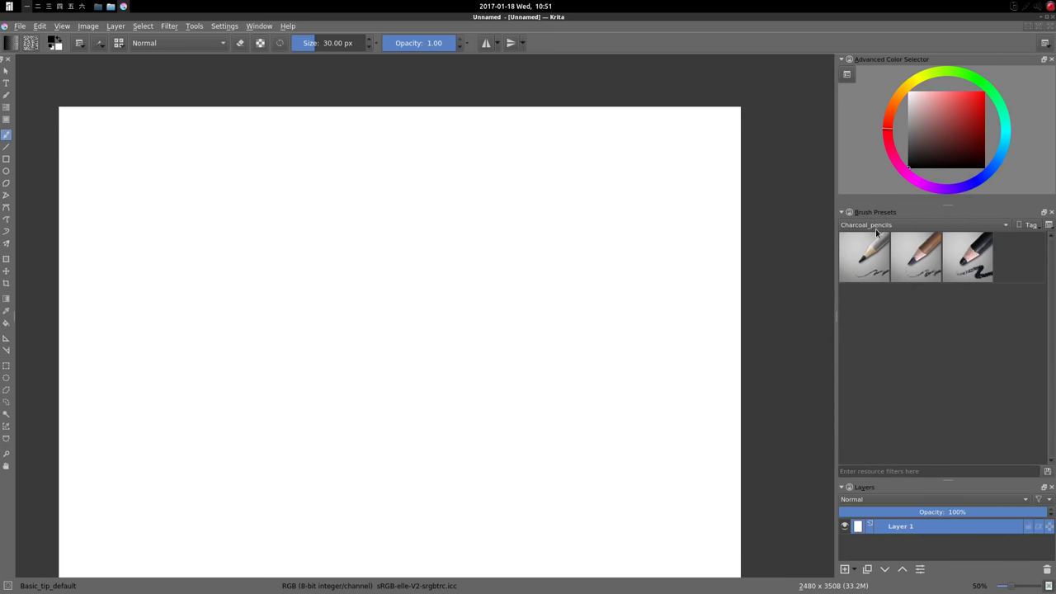
left_click(891, 226)
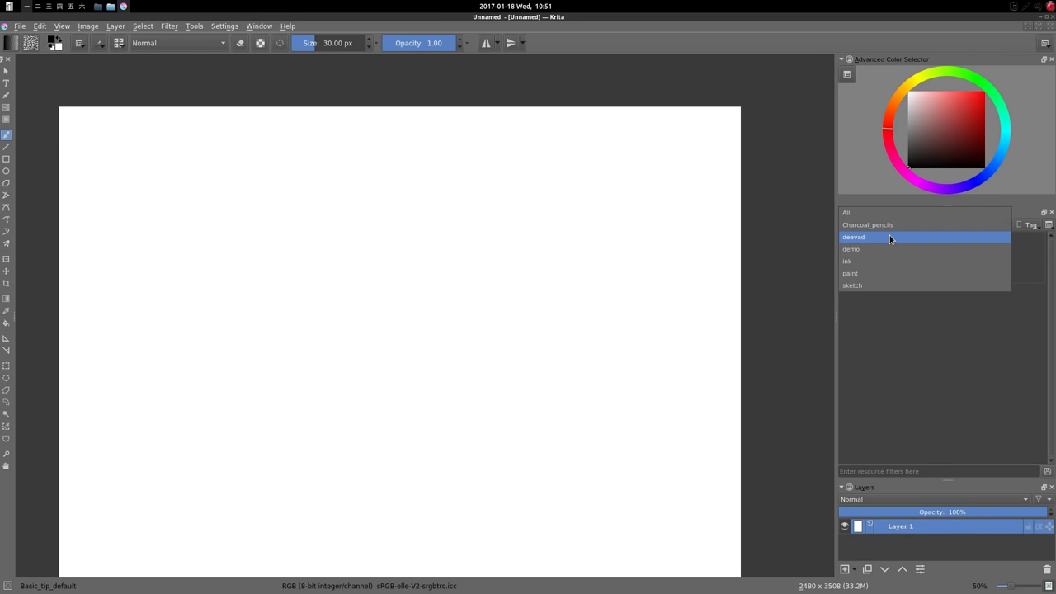
left_click(889, 235)
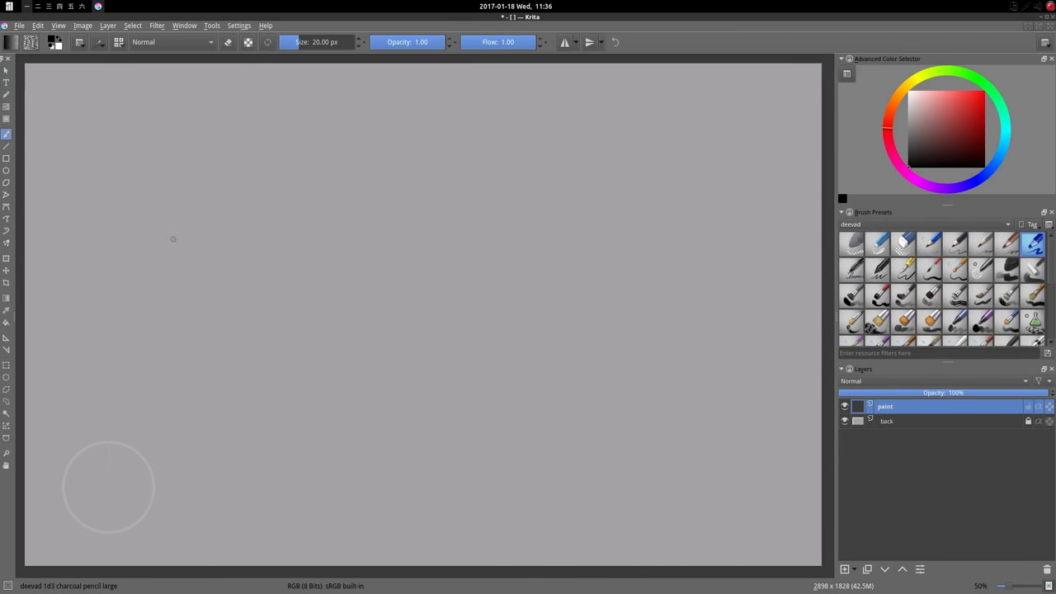
Step: Rough out the girl's head outline, erasing and redrawing stray strokes
mouse_move(248, 148)
left_mouse_down()
mouse_move(183, 196)
mouse_move(206, 232)
left_mouse_up()
mouse_move(211, 149)
left_mouse_down()
mouse_move(247, 214)
mouse_move(219, 250)
left_mouse_up()
key("e")
key("e")
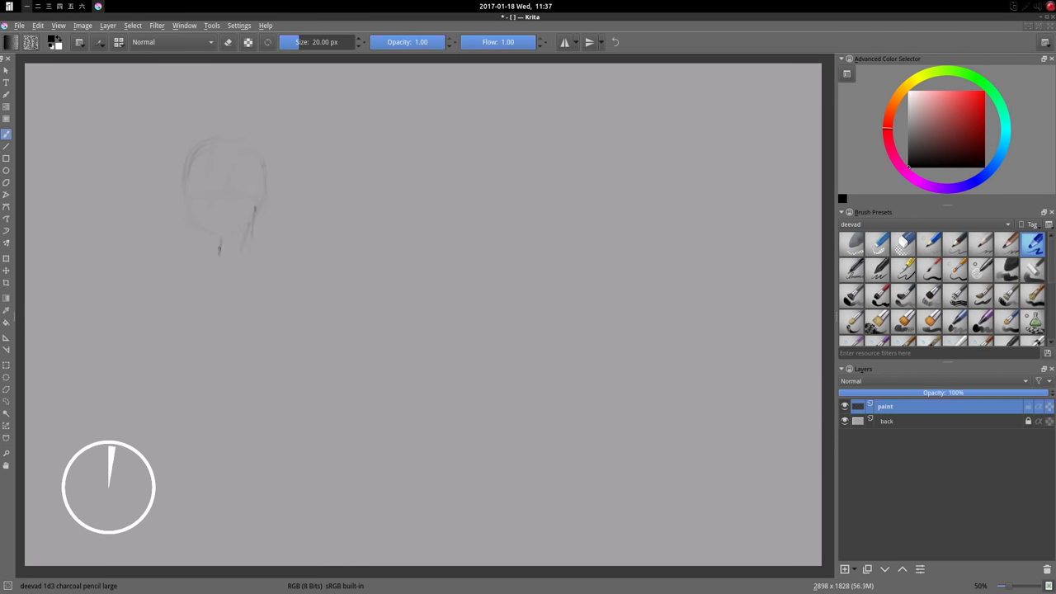
left_click_drag(190, 145, 188, 222)
left_click_drag(262, 186, 272, 235)
key("e")
left_click_drag(190, 152, 191, 235)
key("e")
key("e")
key("slash")
Step: Sketch the hair, neck, raised arm with sleeve, body outline and skirt lines
left_click_drag(180, 134, 163, 159)
left_click_drag(190, 122, 180, 147)
left_click_drag(248, 225, 245, 260)
left_click_drag(217, 247, 213, 266)
left_click_drag(330, 289, 367, 280)
left_click_drag(363, 297, 350, 363)
left_click_drag(122, 211, 150, 343)
left_click_drag(190, 355, 175, 505)
left_click_drag(276, 378, 328, 464)
left_click_drag(188, 496, 322, 471)
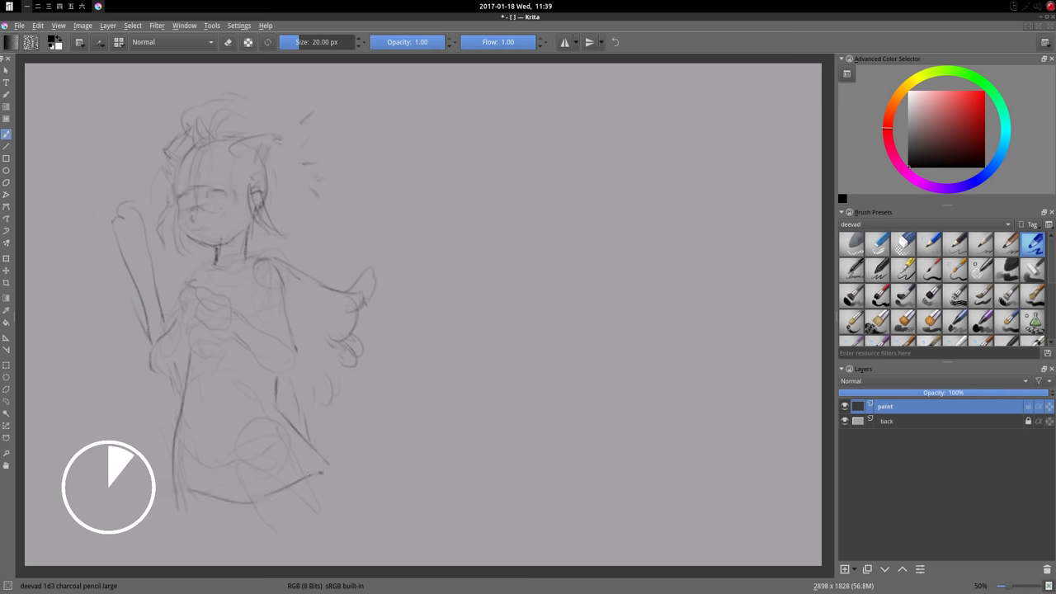
Step: Scale the sketch layer to about 90%, then add spiky hair and redraw the raised arm
key("ctrl+t")
left_click_drag(408, 512, 388, 478)
key("Return")
left_click_drag(240, 113, 303, 97)
left_click_drag(340, 129, 320, 198)
left_click_drag(335, 296, 355, 363)
left_click_drag(296, 281, 354, 307)
left_click_drag(123, 215, 155, 323)
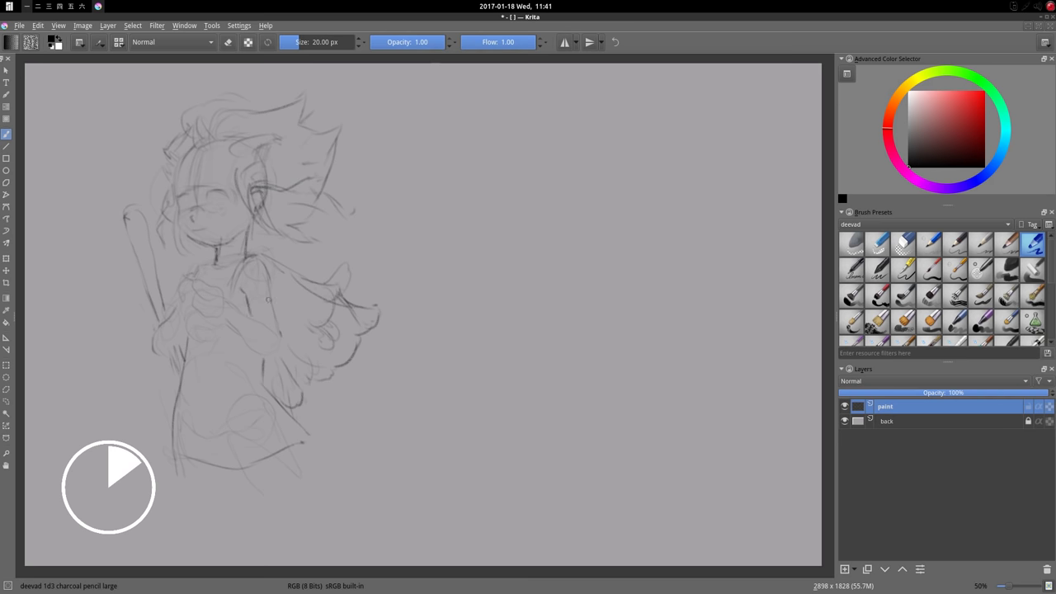
Step: Undo a stray stroke, add skirt and torso lines, and draw open eyes with the thin pencil
key("ctrl+z")
left_click_drag(302, 445, 315, 490)
left_click_drag(224, 470, 225, 490)
mouse_move(172, 273)
left_mouse_down()
mouse_move(224, 289)
mouse_move(176, 363)
left_mouse_up()
left_click_drag(198, 289, 168, 307)
scroll(455, 341, "up", 1)
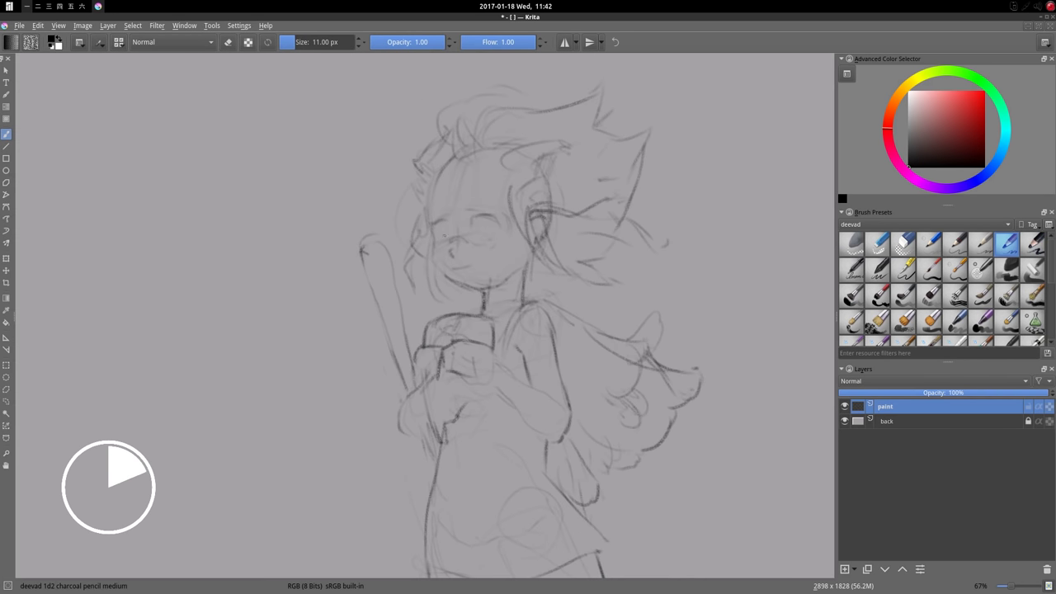
left_click(981, 241)
left_click_drag(475, 223, 497, 223)
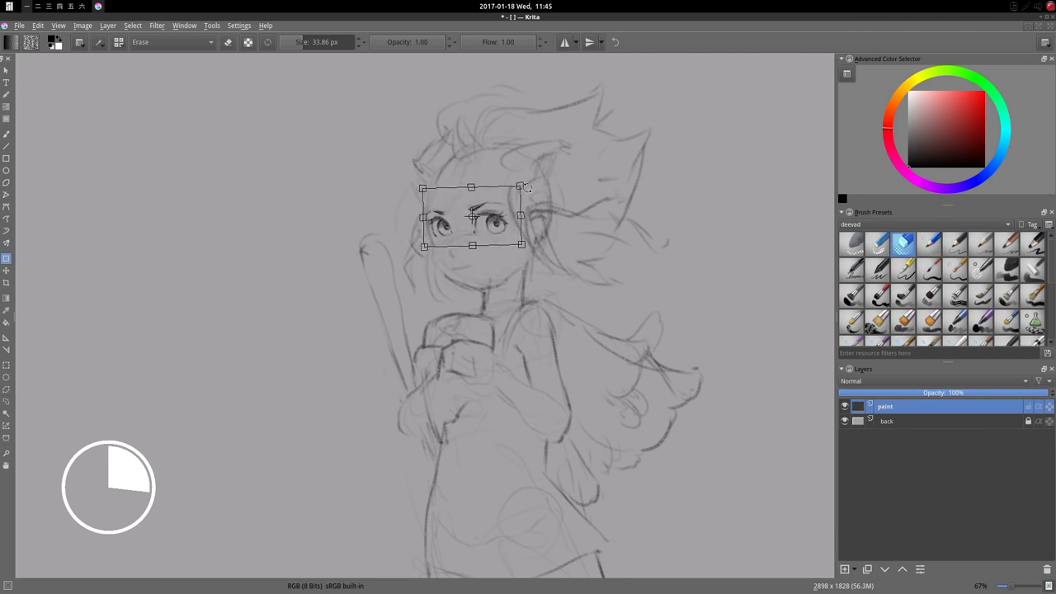
Step: Check the mirrored view and refine the jaw, eyes, ear and neck lines
key("m")
left_click_drag(328, 247, 408, 266)
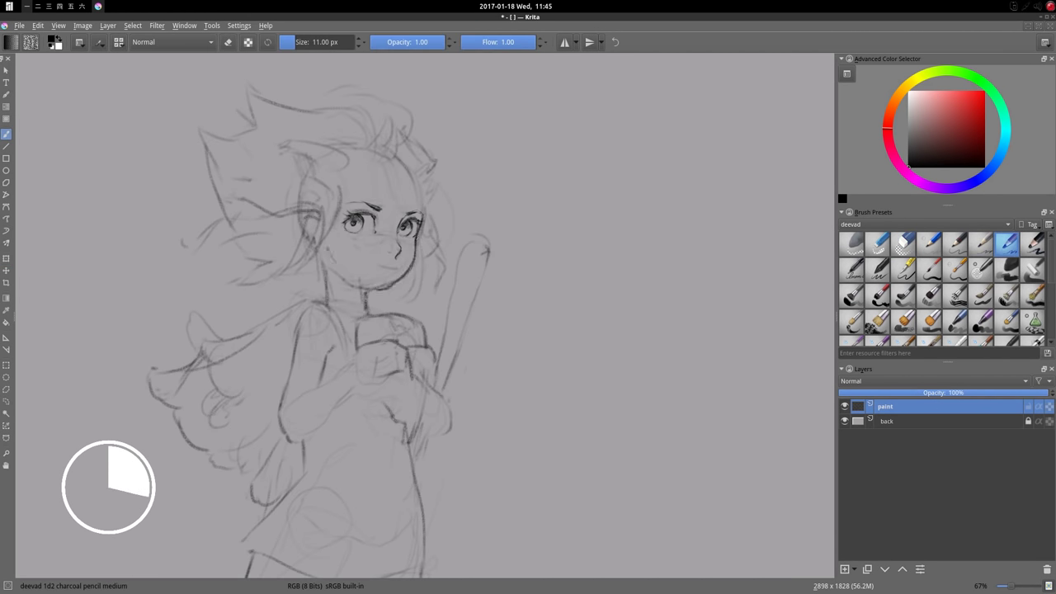
key("e")
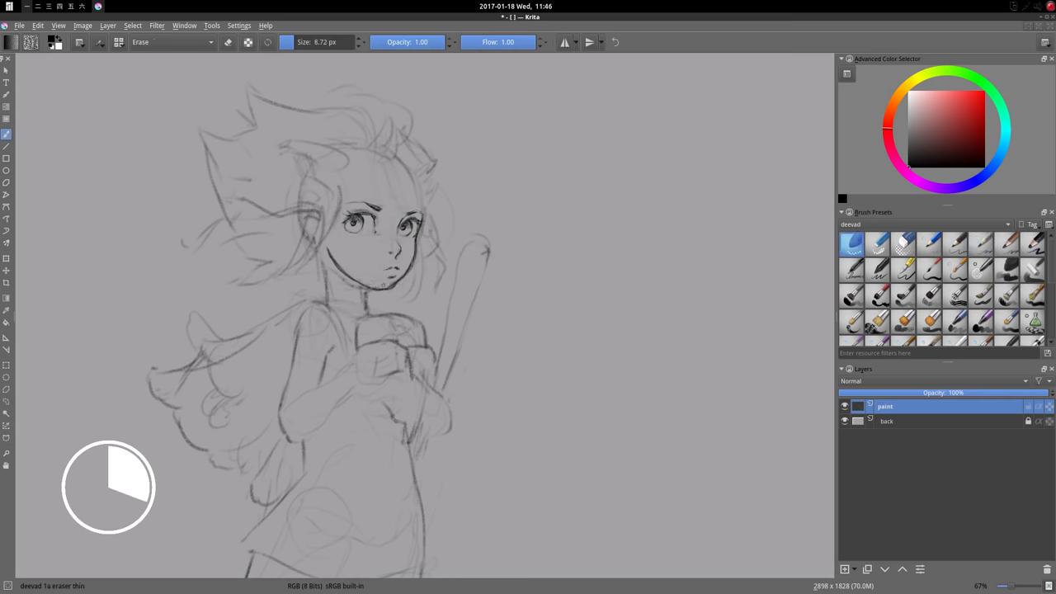
key("m")
key("period")
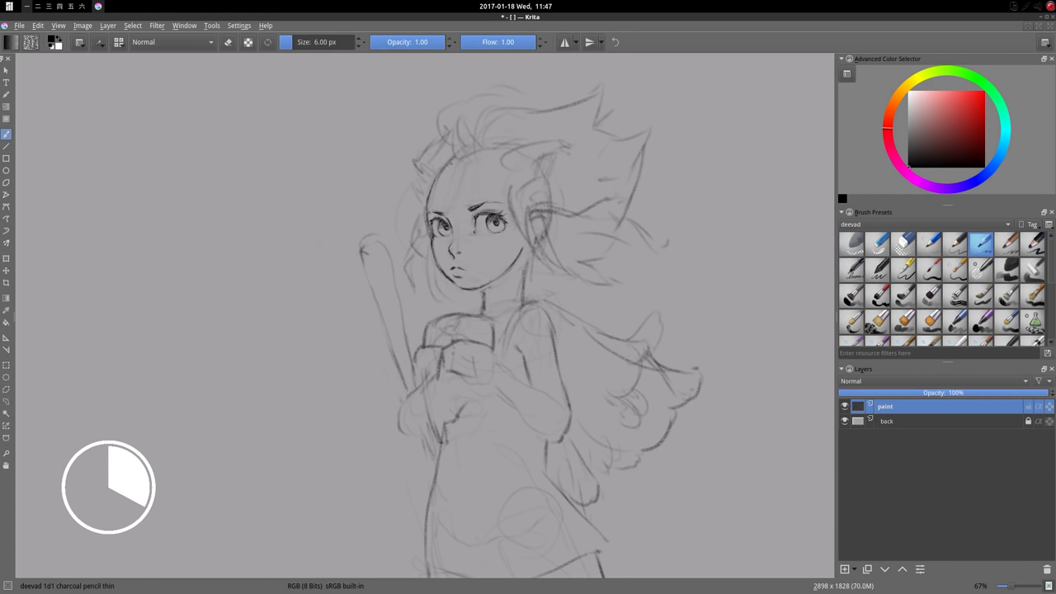
key("slash")
left_click_drag(500, 221, 505, 230)
left_click_drag(413, 206, 419, 251)
left_click_drag(536, 213, 544, 243)
left_click_drag(482, 285, 483, 313)
left_click_drag(532, 257, 523, 302)
Step: Draw hair strokes across the top of the head and add the earring
left_click_drag(446, 136, 405, 188)
mouse_move(497, 173)
left_mouse_down()
mouse_move(601, 82)
mouse_move(540, 136)
left_mouse_up()
left_click_drag(442, 142, 526, 99)
left_click_drag(505, 174, 536, 190)
key("e")
key("slash")
mouse_move(520, 247)
left_mouse_down()
mouse_move(528, 268)
mouse_move(508, 289)
left_mouse_up()
key("ctrl+z")
key("ctrl+z")
left_click_drag(516, 252, 549, 264)
left_click_drag(520, 277, 551, 277)
Step: Rework the forehead hair and draw flowing windswept strands on the right side
key("e")
mouse_move(437, 169)
left_mouse_down()
mouse_move(454, 116)
mouse_move(412, 175)
left_mouse_up()
key("slash")
left_click_drag(495, 124, 474, 173)
mouse_move(423, 255)
left_mouse_down()
mouse_move(462, 301)
mouse_move(441, 282)
left_mouse_up()
left_click_drag(556, 193, 672, 231)
left_click_drag(611, 162, 653, 104)
left_click_drag(551, 257, 639, 225)
left_click_drag(549, 281, 627, 248)
Step: Draw a headphone over the ear, redo the forehead hair and darken the shoulder
left_click_drag(528, 169, 549, 198)
mouse_move(499, 147)
left_mouse_down()
mouse_move(528, 174)
mouse_move(590, 195)
left_mouse_up()
key("slash")
mouse_move(429, 190)
left_mouse_down()
mouse_move(457, 152)
mouse_move(467, 114)
mouse_move(463, 170)
left_mouse_up()
key("slash")
left_click_drag(495, 136, 479, 177)
left_click_drag(455, 111, 437, 157)
left_click_drag(422, 122, 455, 110)
mouse_move(512, 297)
left_mouse_down()
mouse_move(566, 341)
mouse_move(567, 368)
left_mouse_up()
Step: Darken the hand, the hair's right edge, chin, neck and upper-right hair strands with charcoal pencils
key("m")
left_click_drag(417, 241, 405, 276)
left_click(981, 242)
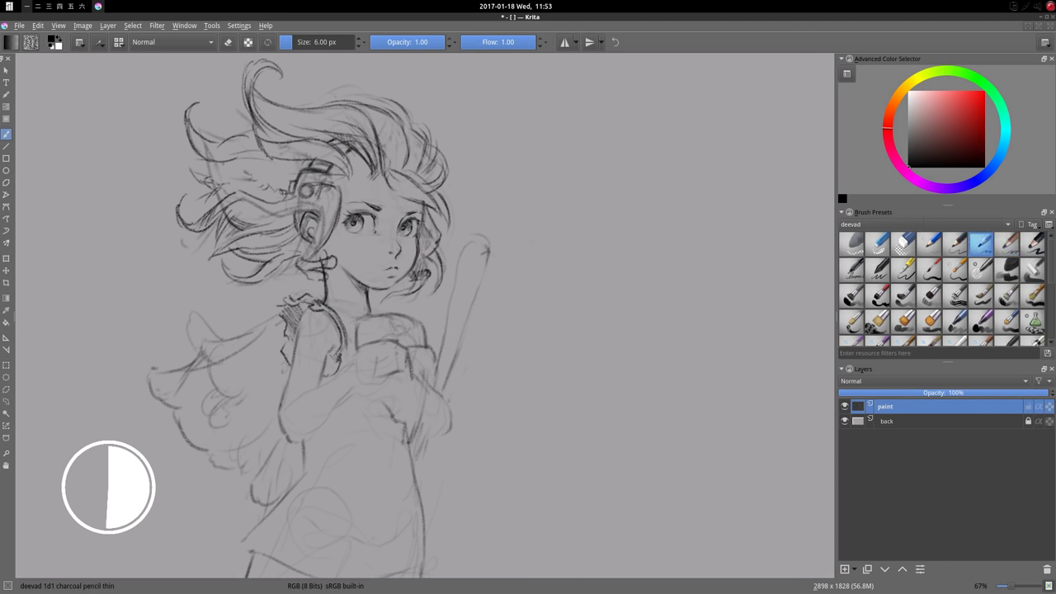
mouse_move(425, 190)
left_mouse_down()
mouse_move(445, 249)
mouse_move(425, 296)
left_mouse_up()
key("slash")
left_click_drag(419, 257, 387, 306)
left_click_drag(393, 99, 411, 127)
left_click_drag(411, 121, 446, 170)
left_click_drag(429, 164, 381, 203)
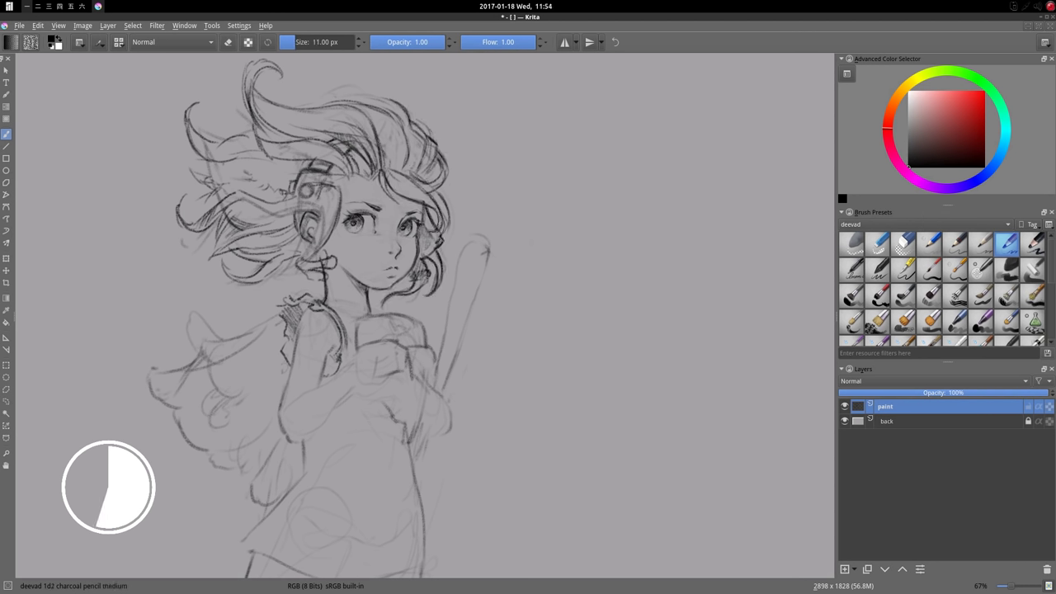
key("slash")
Step: Save the sketch as 2017-01-18_random-character.kra
key("ctrl+s")
type("2017-01-18_random-character")
key("Return")
Step: Darken the hair strands, ear and neck lines, and headphone stroke with the medium pencil
key("slash")
mouse_move(247, 99)
left_mouse_down()
mouse_move(198, 141)
mouse_move(234, 186)
mouse_move(297, 178)
left_mouse_up()
left_click_drag(248, 235, 297, 226)
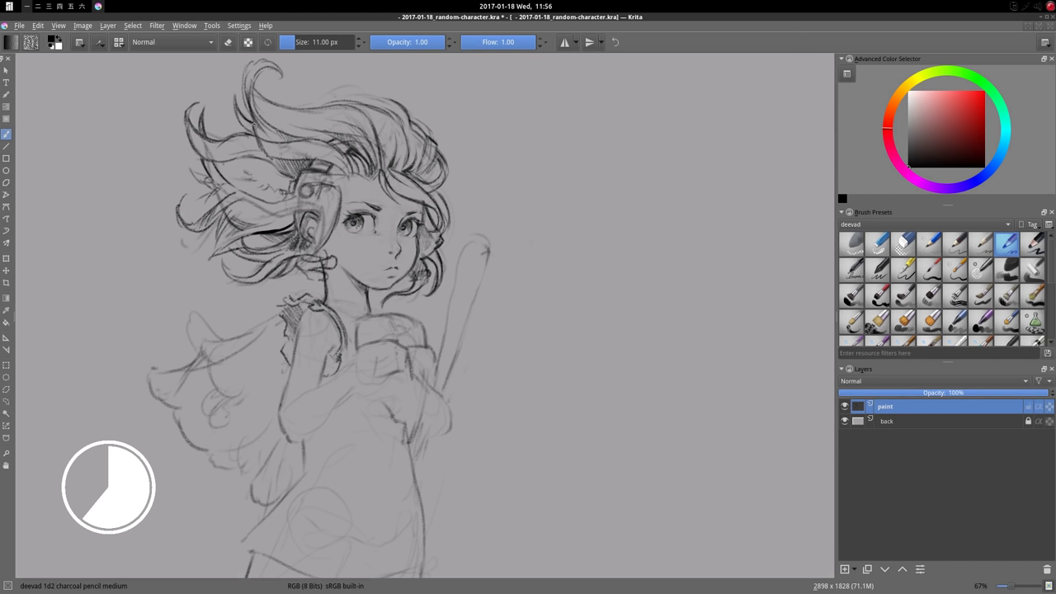
left_click_drag(238, 164, 287, 196)
mouse_move(322, 259)
left_mouse_down()
mouse_move(303, 280)
mouse_move(321, 281)
mouse_move(319, 292)
left_mouse_up()
left_click_drag(324, 185, 345, 166)
left_click_drag(401, 193, 437, 175)
left_click_drag(417, 211, 439, 203)
Step: Draw and detail the sweater cuffs in dark charcoal lines
left_click_drag(371, 338, 400, 314)
left_click_drag(399, 341, 422, 313)
left_click_drag(346, 367, 356, 345)
left_click_drag(358, 354, 406, 341)
Step: Outline the club in black with the medium pencil and sketch the cape tip beside the shoulder
key("slash")
key("m")
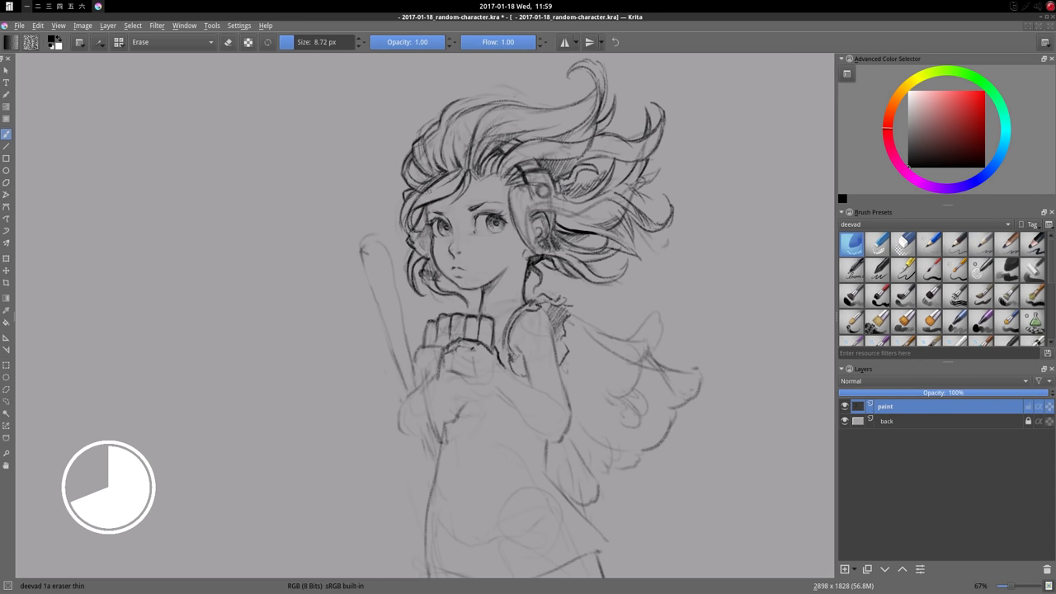
key("x")
key("slash")
key("x")
mouse_move(384, 251)
left_mouse_down()
mouse_move(419, 386)
mouse_move(382, 334)
left_mouse_up()
left_click_drag(378, 307, 405, 395)
left_click_drag(368, 254, 399, 335)
left_click_drag(408, 345, 419, 388)
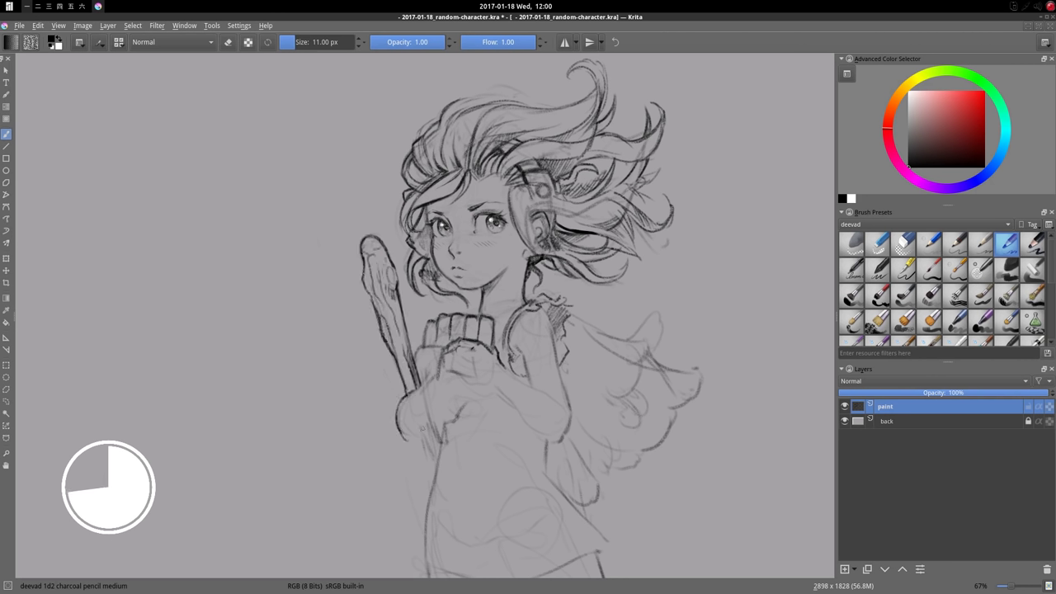
left_click_drag(571, 327, 665, 356)
left_click_drag(609, 340, 629, 348)
Step: Add hair strokes, refine the cape tip with small circles and dots, and darken the fingers
key("slash")
Step: Draw flowing lower-body lines and partly erase them with the large eraser
key("slash")
left_click_drag(530, 206, 614, 216)
left_click_drag(622, 140, 645, 150)
left_click_drag(670, 367, 704, 412)
left_click_drag(566, 322, 652, 355)
left_click_drag(584, 363, 635, 396)
left_click_drag(622, 361, 675, 401)
left_click_drag(632, 451, 644, 462)
left_click_drag(447, 317, 490, 345)
left_click_drag(429, 375, 408, 491)
left_click_drag(474, 396, 495, 520)
left_click_drag(442, 429, 375, 524)
key("e")
left_click_drag(437, 449, 477, 527)
Step: Redraw the headphone detail lines and add strokes in the hair in mirrored view
key("slash")
Step: Refine the hands and arm, and draw the dress lines with a jagged hem
left_click_drag(433, 376, 446, 429)
left_click_drag(470, 388, 483, 445)
mouse_move(508, 371)
left_mouse_down()
mouse_move(567, 441)
mouse_move(567, 498)
left_mouse_up()
left_click_drag(566, 548, 627, 520)
left_click_drag(429, 473, 431, 569)
Step: Draw curly cape edges at the right and tentacles with eye-like circles
left_click_drag(611, 470, 684, 487)
left_click_drag(669, 412, 726, 423)
mouse_move(511, 467)
left_mouse_down()
mouse_move(528, 480)
mouse_move(464, 431)
mouse_move(371, 516)
left_mouse_up()
left_click_drag(450, 425, 387, 495)
mouse_move(532, 214)
left_mouse_down()
mouse_move(569, 252)
mouse_move(522, 244)
mouse_move(528, 260)
left_mouse_up()
key("slash")
key("slash")
left_click_drag(536, 259, 564, 296)
key("slash")
left_click_drag(431, 239, 432, 256)
key("m")
key("slash")
Step: Add more hair strokes and fill in the tentacles below the hands
left_click_drag(333, 73, 390, 103)
left_click_drag(405, 429, 346, 536)
left_click_drag(408, 448, 411, 548)
left_click_drag(402, 437, 381, 485)
left_click_drag(412, 503, 416, 528)
left_click_drag(388, 386, 379, 434)
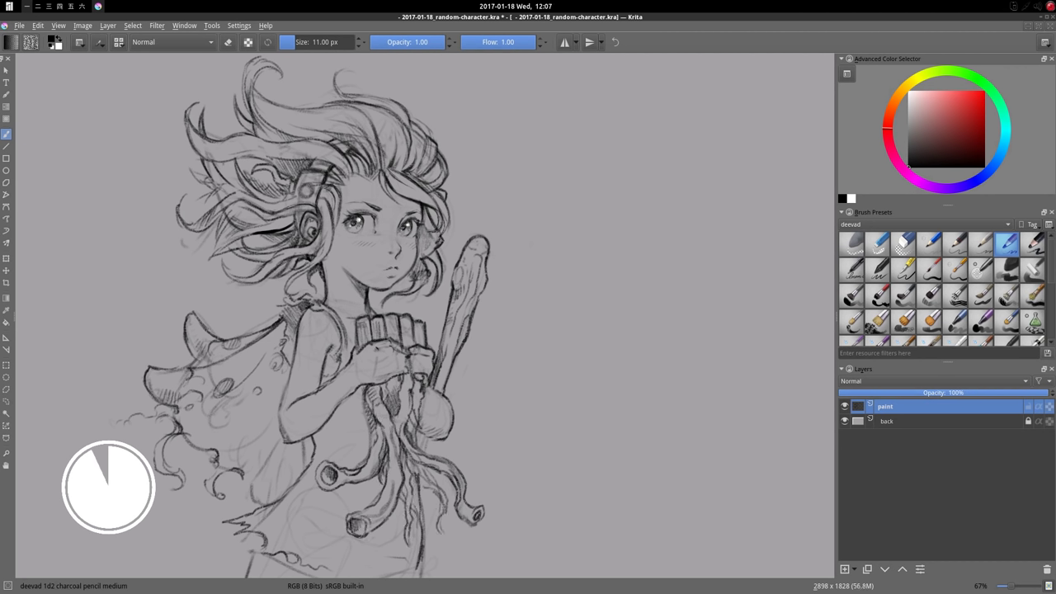
Step: Draw the pan-pipe tops and refine the strokes near the wrist
mouse_move(389, 338)
left_mouse_down()
mouse_move(424, 342)
mouse_move(412, 316)
mouse_move(422, 318)
left_mouse_up()
key("slash")
key("slash")
left_click_drag(339, 432, 366, 421)
Step: Add three flying bits left of the hair and hatch the lower-left dress hem
left_click_drag(143, 215, 154, 227)
left_click_drag(131, 292, 153, 279)
left_click_drag(66, 234, 94, 256)
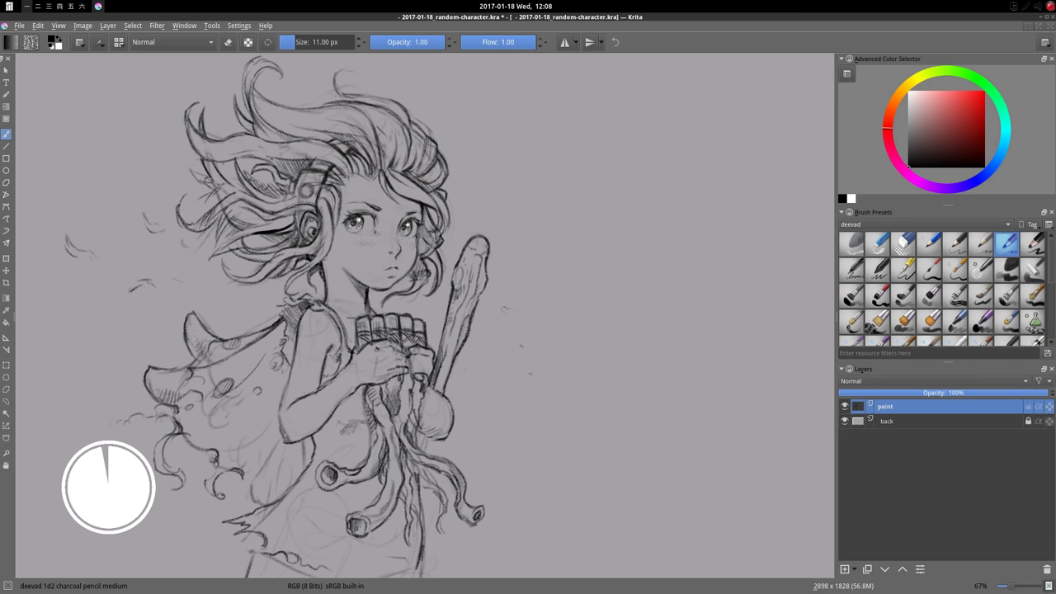
left_click_drag(216, 528, 241, 549)
left_click_drag(226, 521, 263, 560)
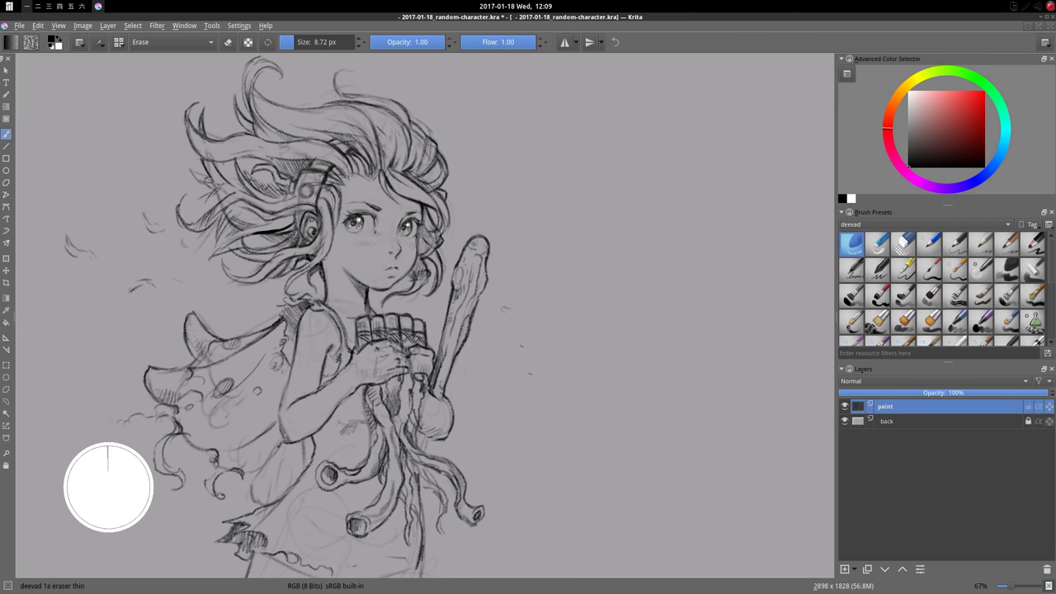
Step: Restore the normal view and mark a crop area around the whole sketch
key("slash")
key("m")
key("c")
left_click_drag(162, 84, 742, 544)
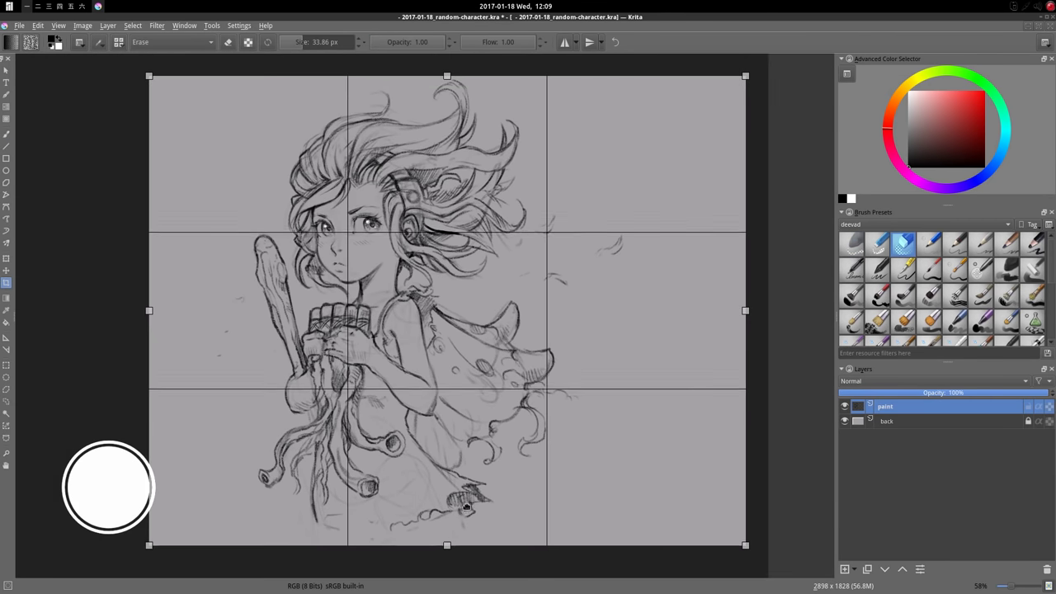